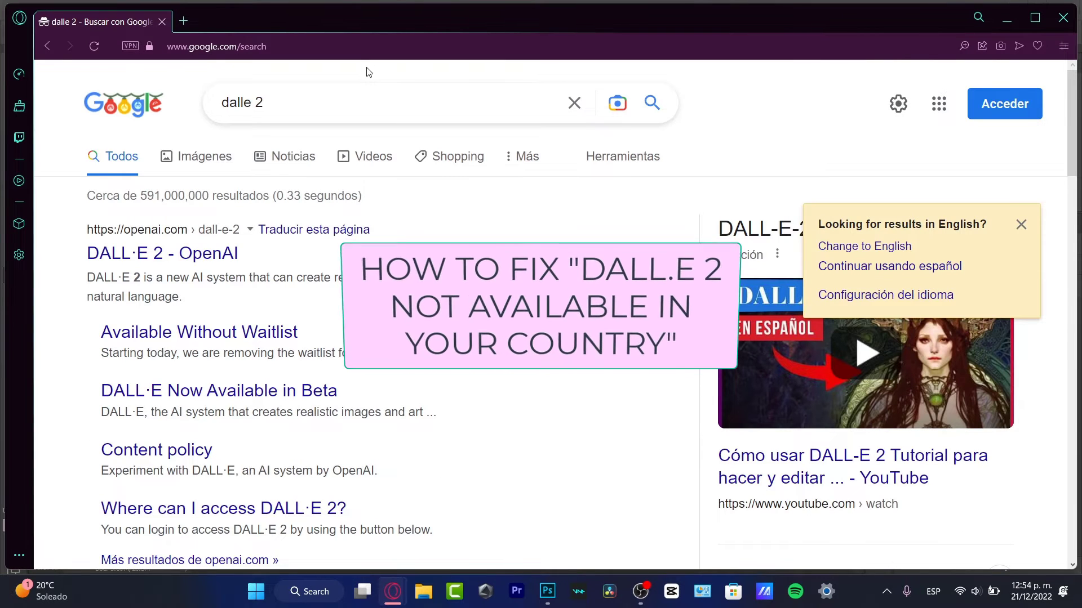
Open the DALL·E 2 page from the search results and start a new OpenAI account sign-up
left_click(228, 266)
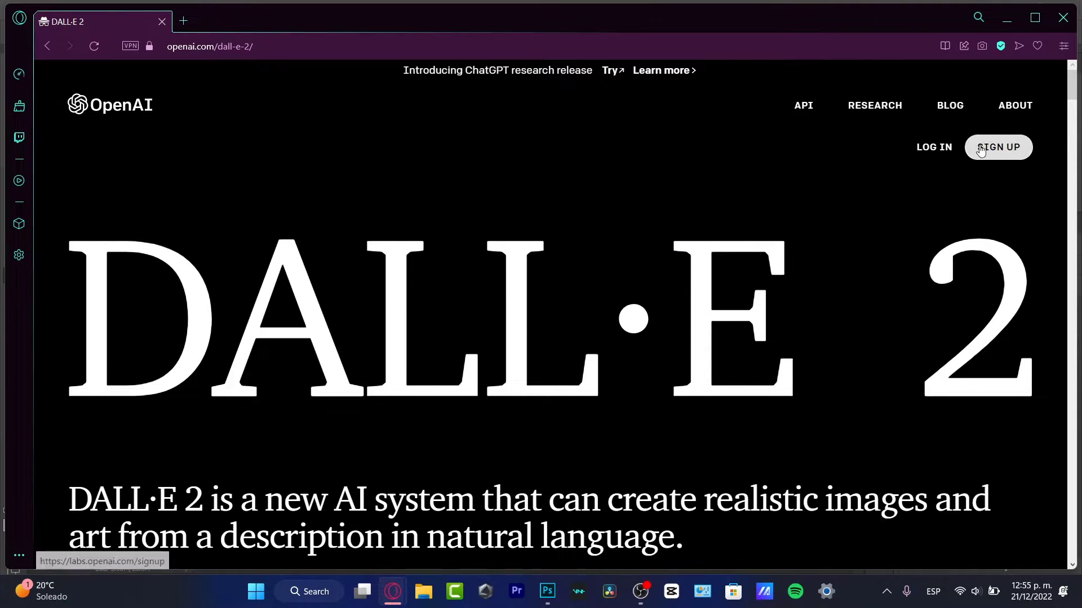
left_click(1011, 154)
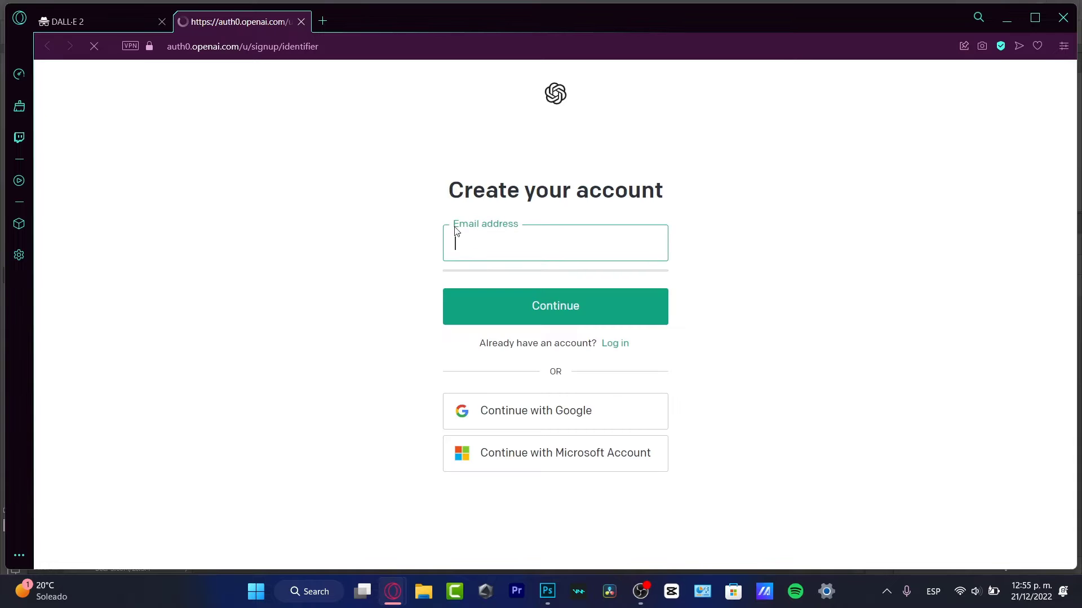
Search the web for a temporary phone number in a new tab
left_click(323, 21)
type("temp")
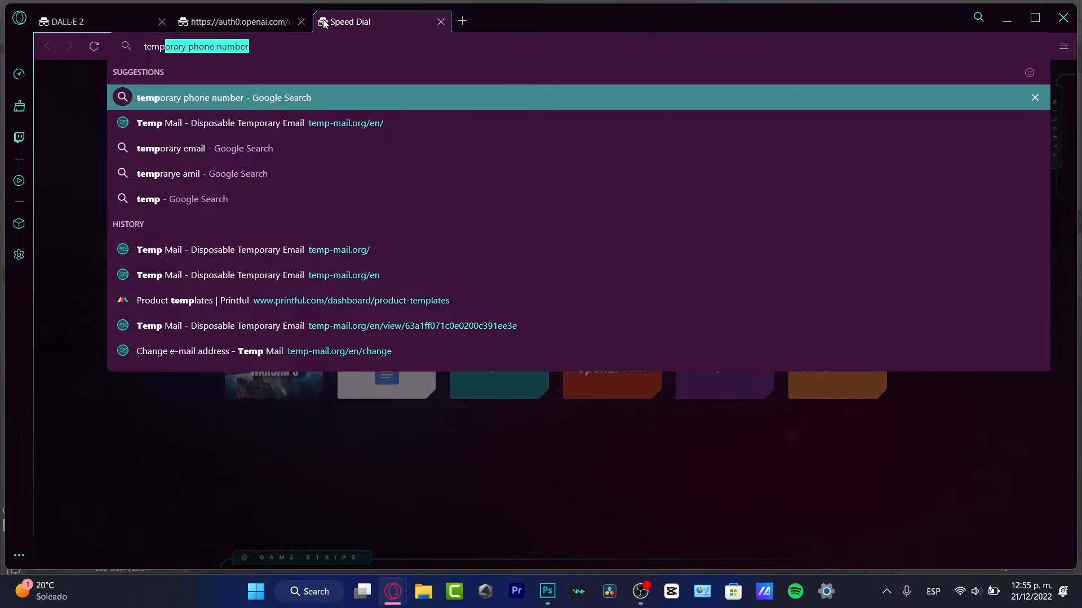
key("Return")
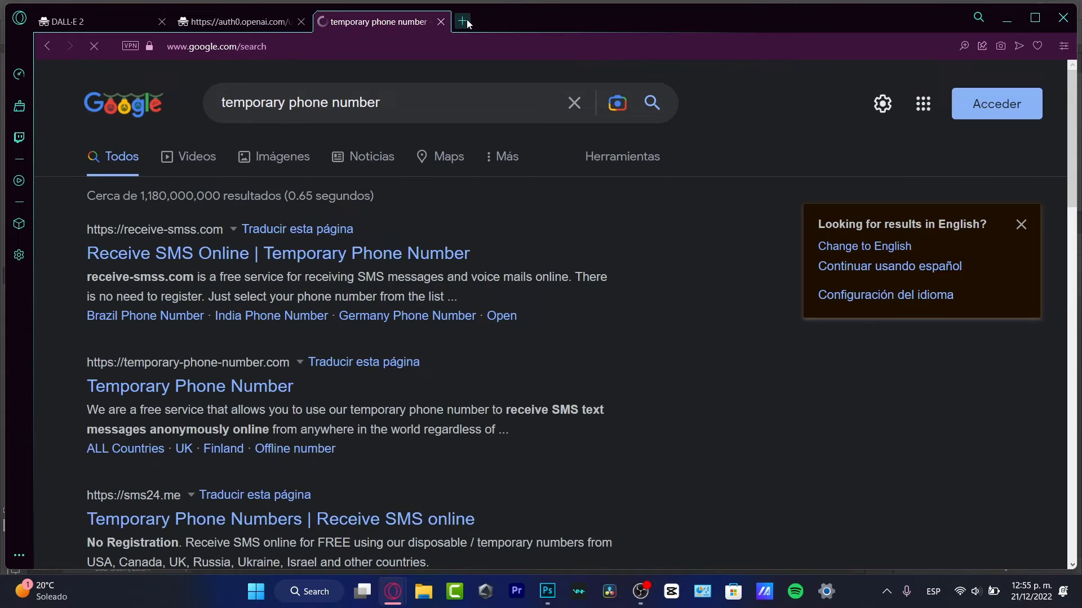
Search 'temporary email', open temp-mail.org, copy a disposable address and return to sign-up
left_click(467, 22)
type("temporary email")
key("Return")
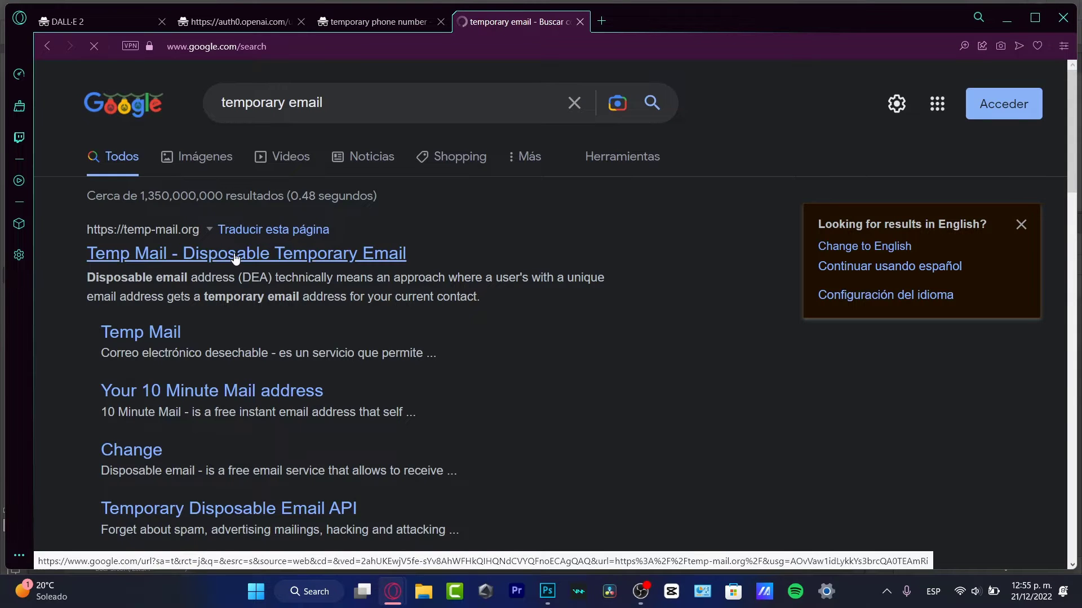
left_click(236, 254)
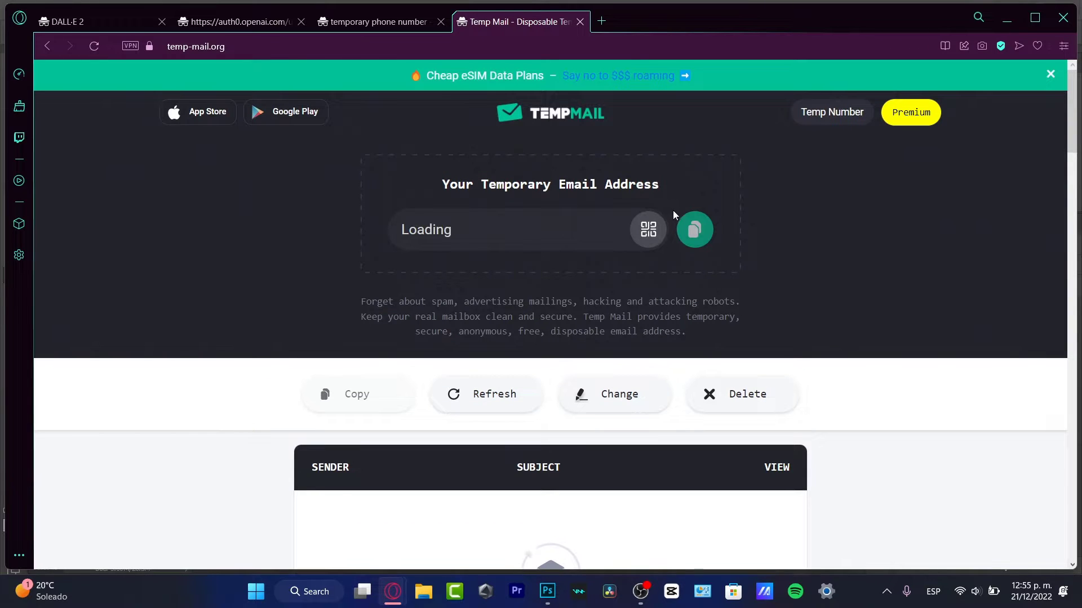
left_click(693, 235)
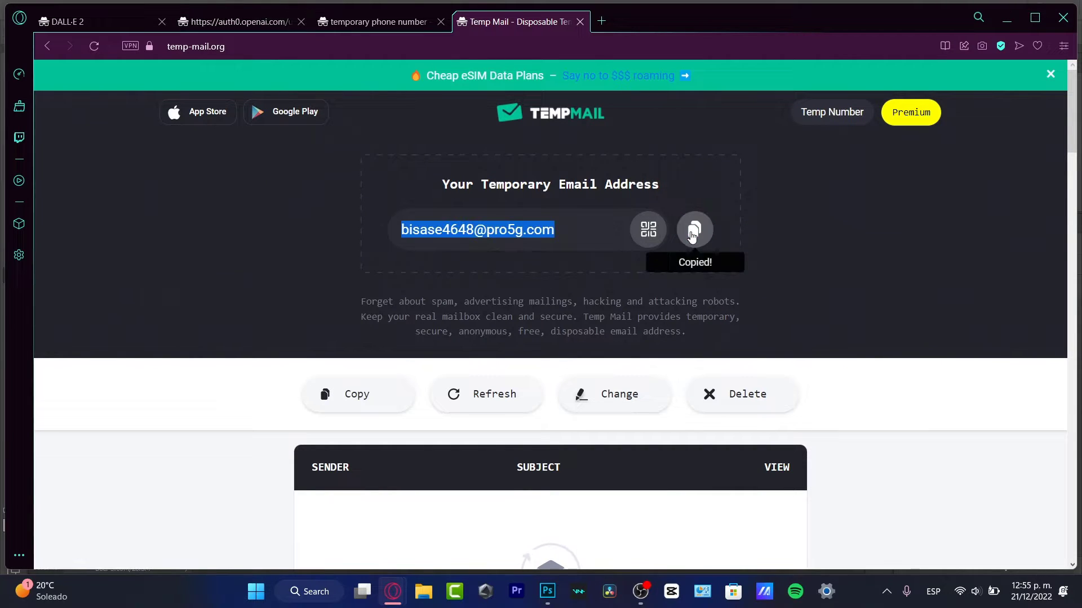
left_click(249, 32)
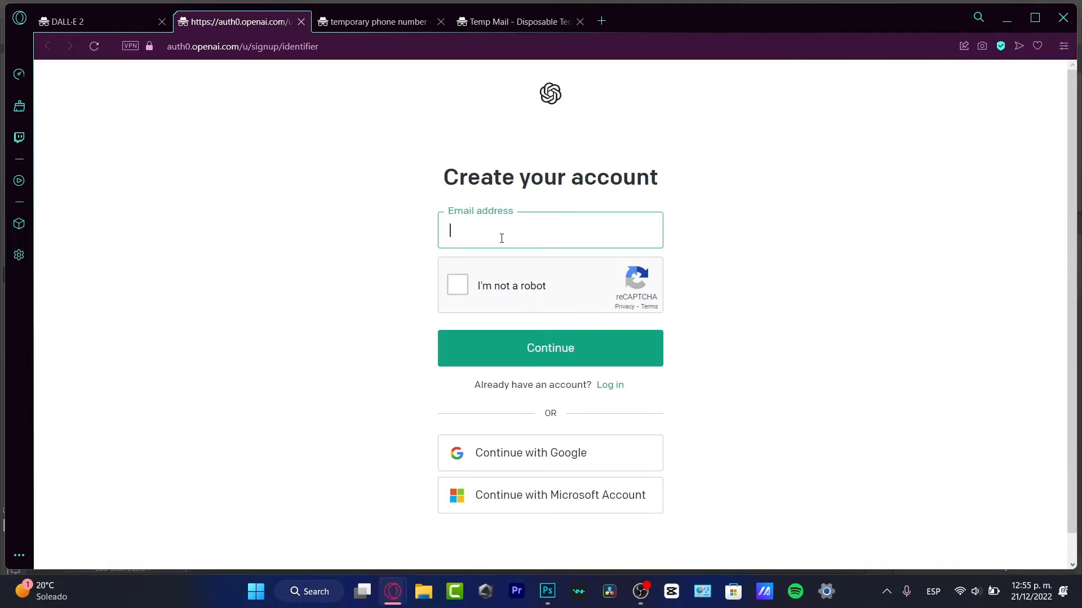
Submit the OpenAI sign-up form with the pasted temporary email after the reCAPTCHA check
key("ctrl+v")
left_click(520, 285)
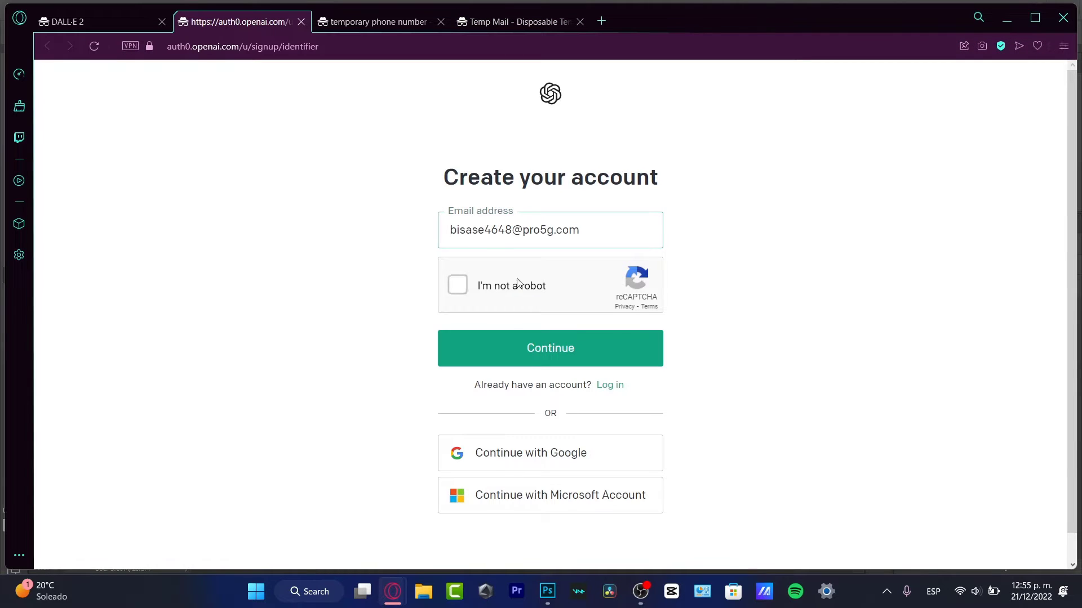
left_click(578, 353)
Copy a Russian number from receive-smss.com and return to the OpenAI tab
left_click(378, 22)
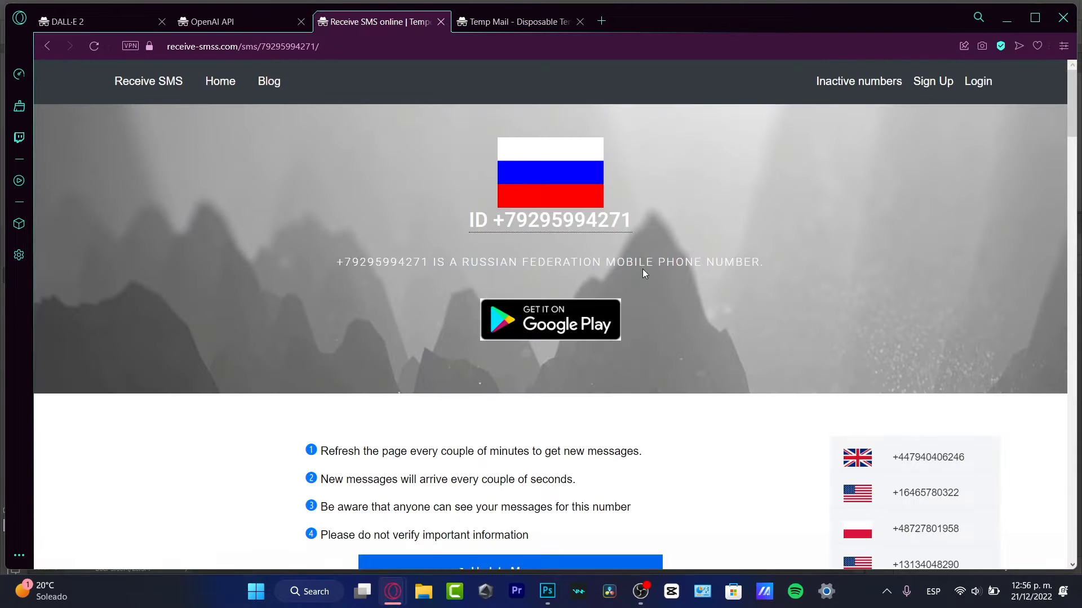
left_click(516, 221)
left_click(576, 220)
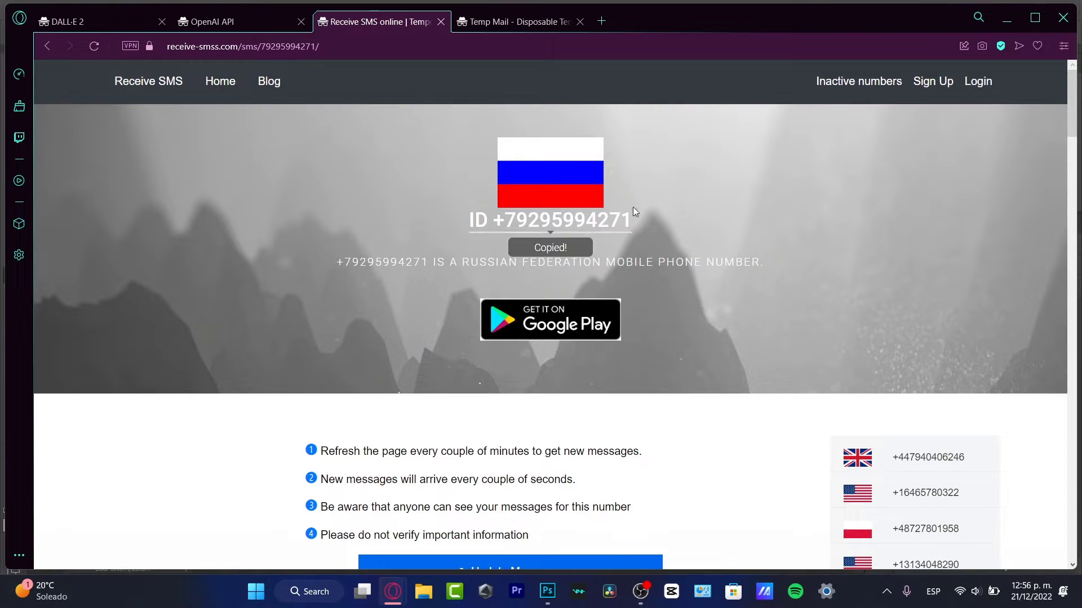
left_click(235, 27)
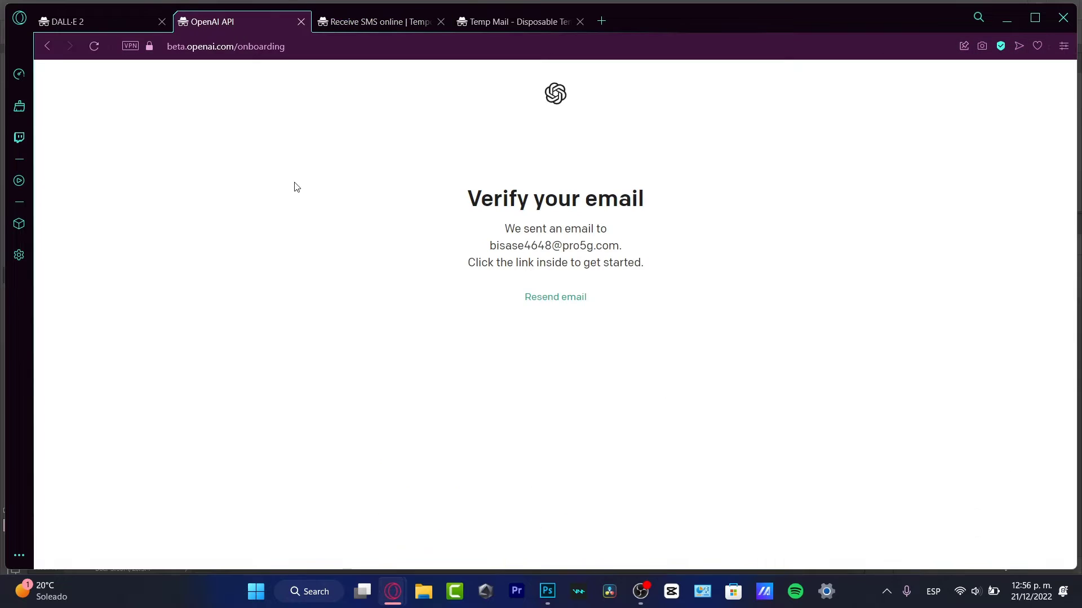
Open OpenAI's verification email in Temp Mail and open its verify link in a new tab
left_click(515, 21)
scroll(528, 357, "down", 3)
left_click(381, 307)
scroll(514, 356, "down", 6)
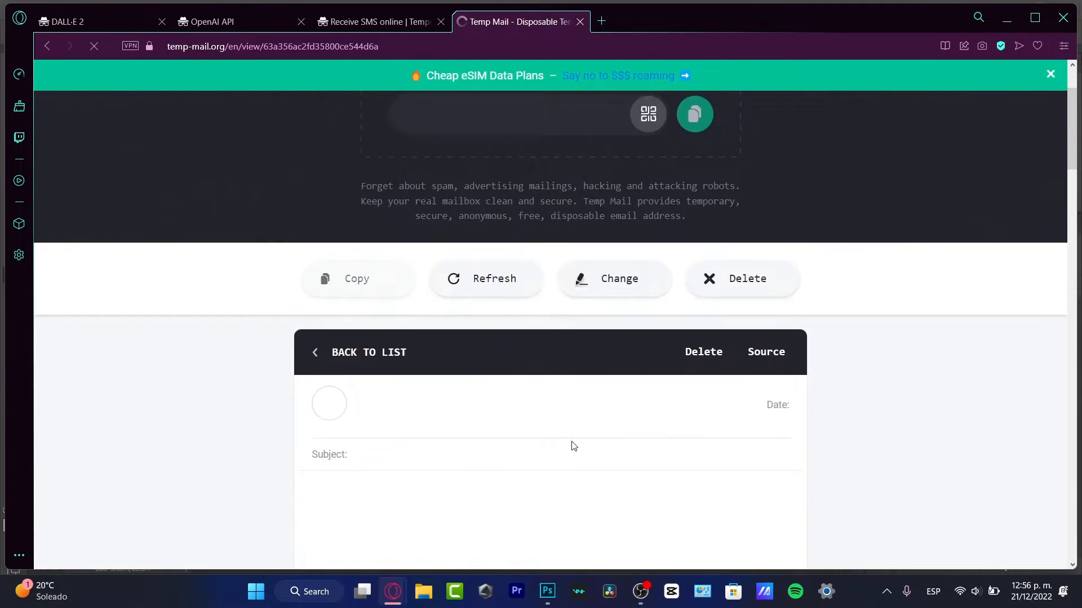
right_click(473, 367)
left_click(546, 203)
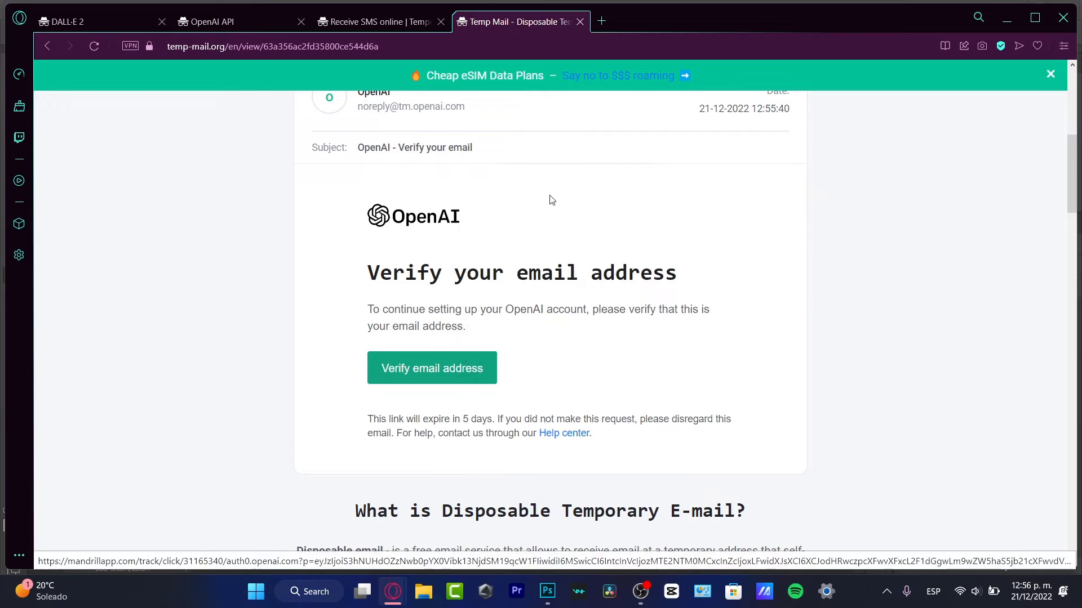
left_click(658, 17)
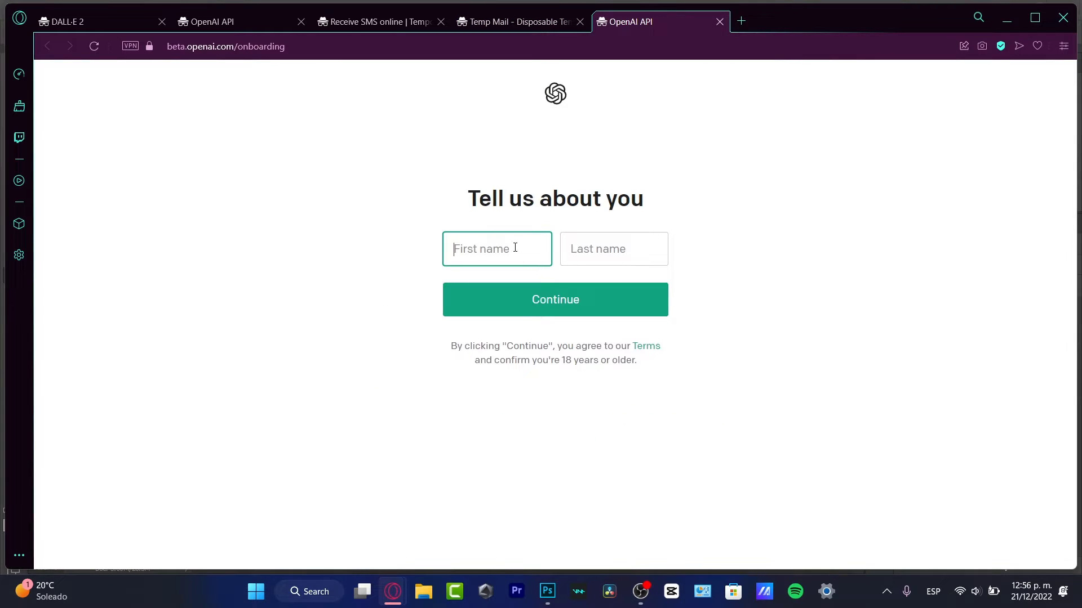
Enter a first and last name and continue to phone verification
key("Tab")
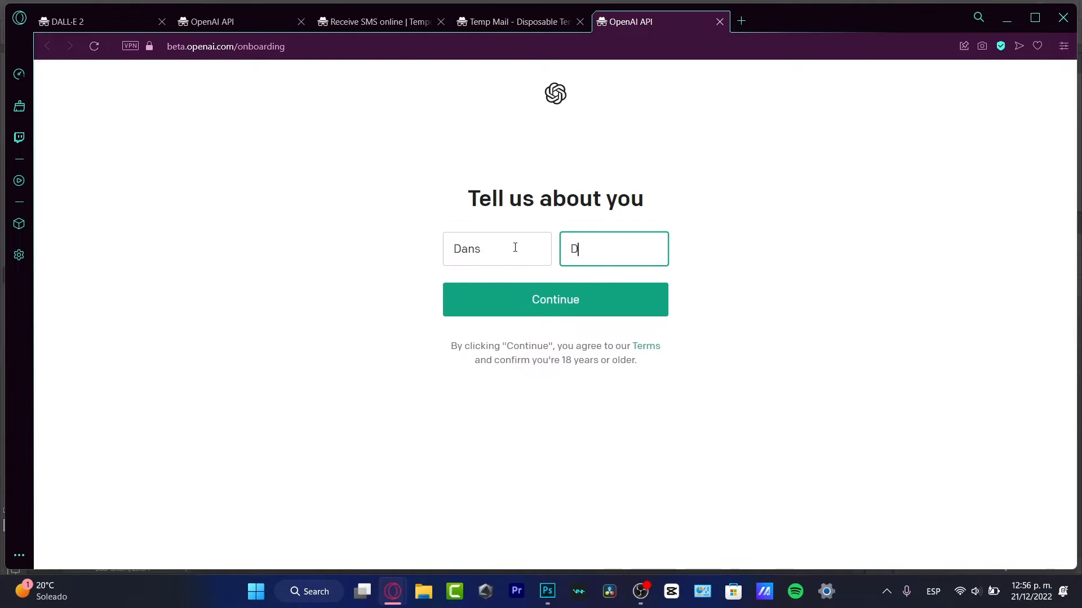
left_click(565, 304)
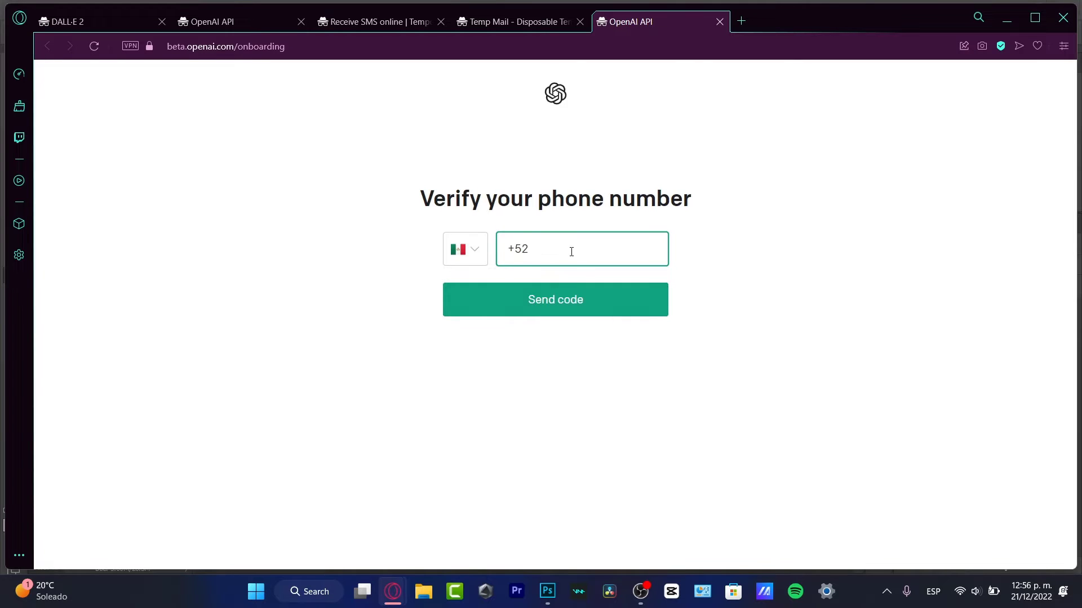
Set the phone country to Russia, paste the number minus the extra 7, and send the code
double_click(535, 253)
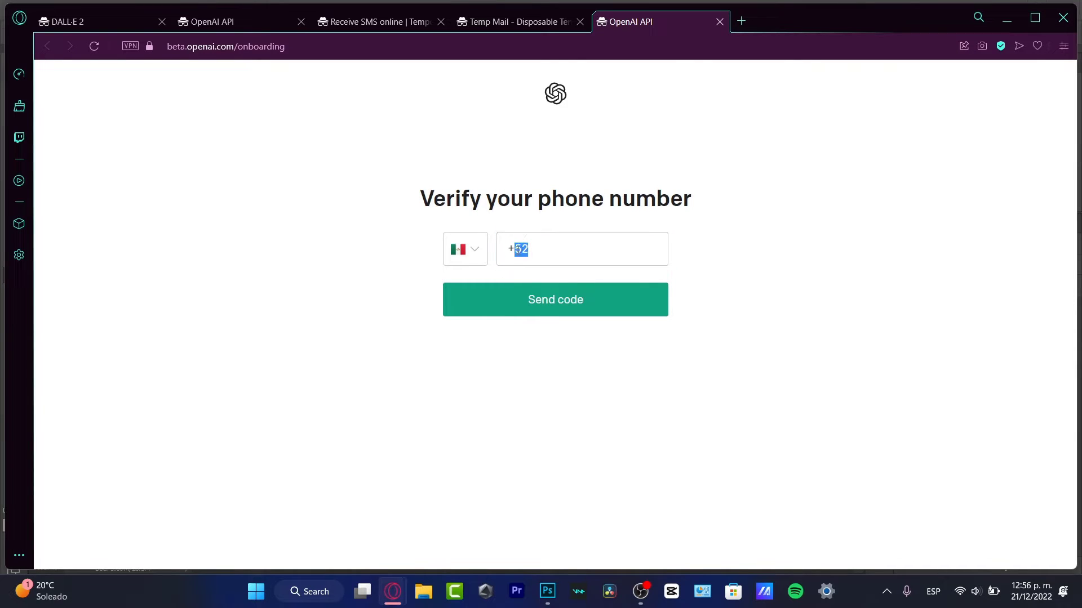
left_click(485, 259)
scroll(527, 321, "down", 20)
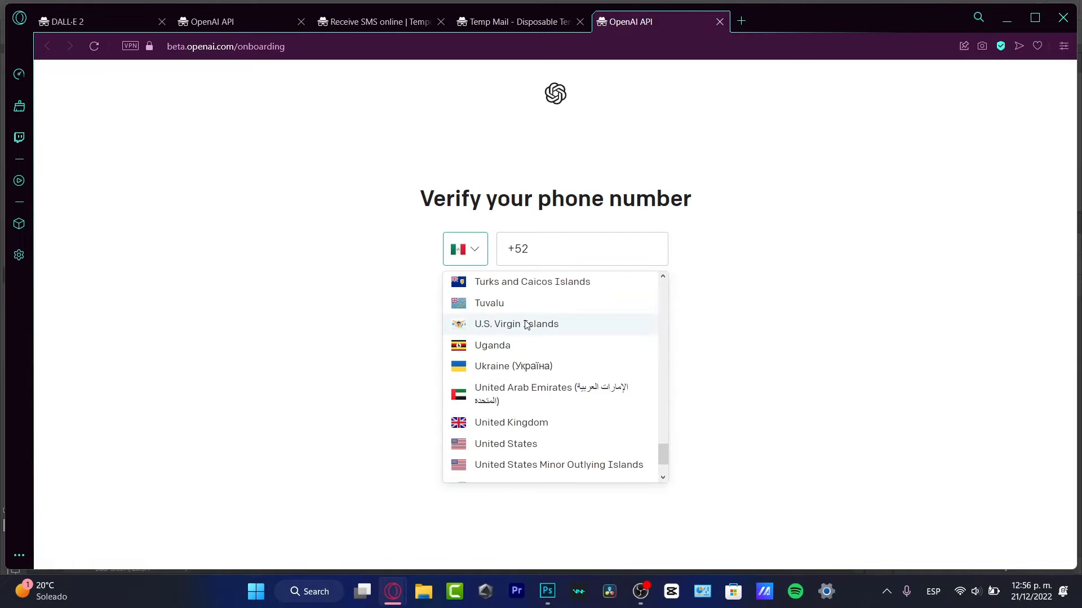
scroll(530, 325, "up", 3)
scroll(536, 363, "up", 9)
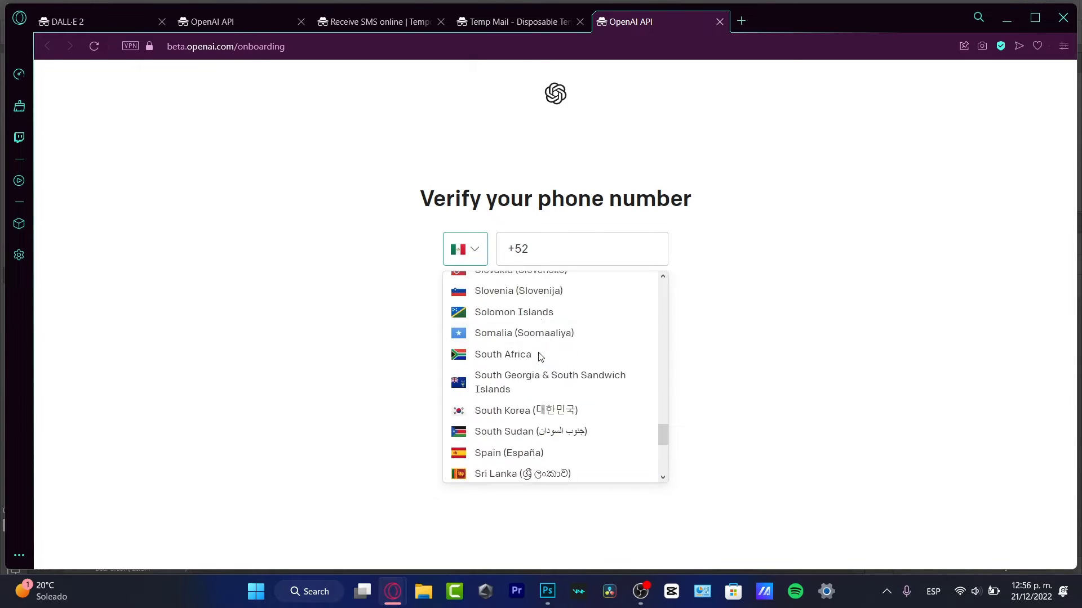
scroll(538, 355, "up", 9)
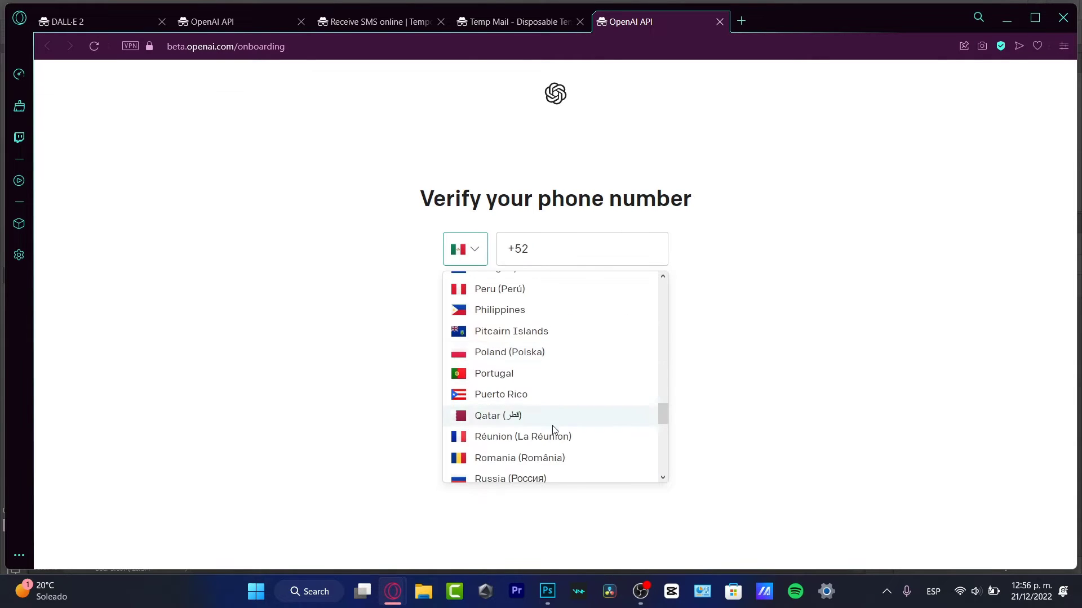
scroll(666, 415, "down", 2)
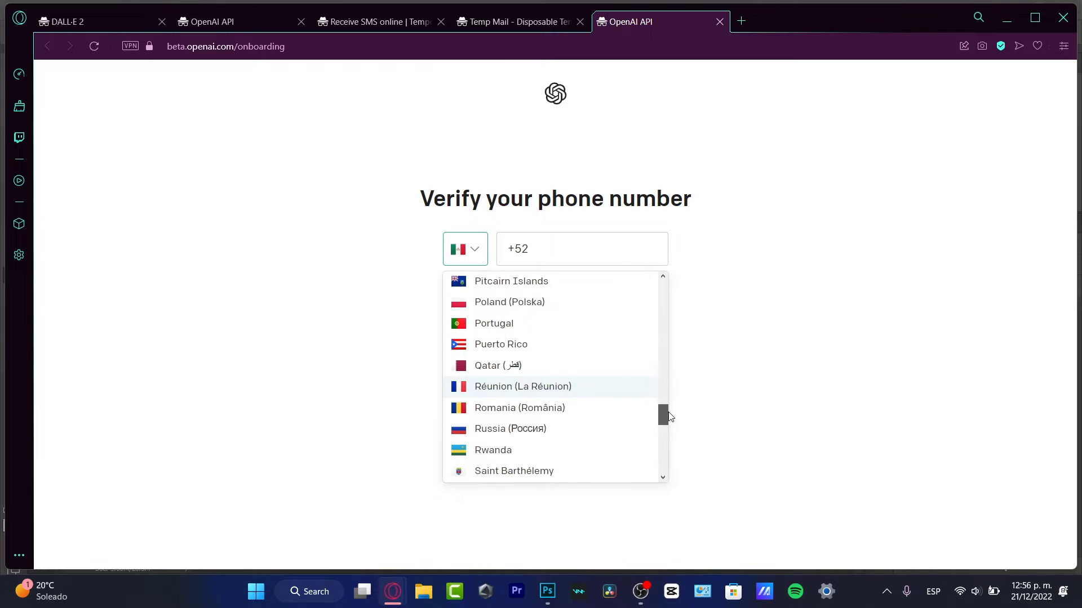
left_click(538, 427)
key("ctrl+v")
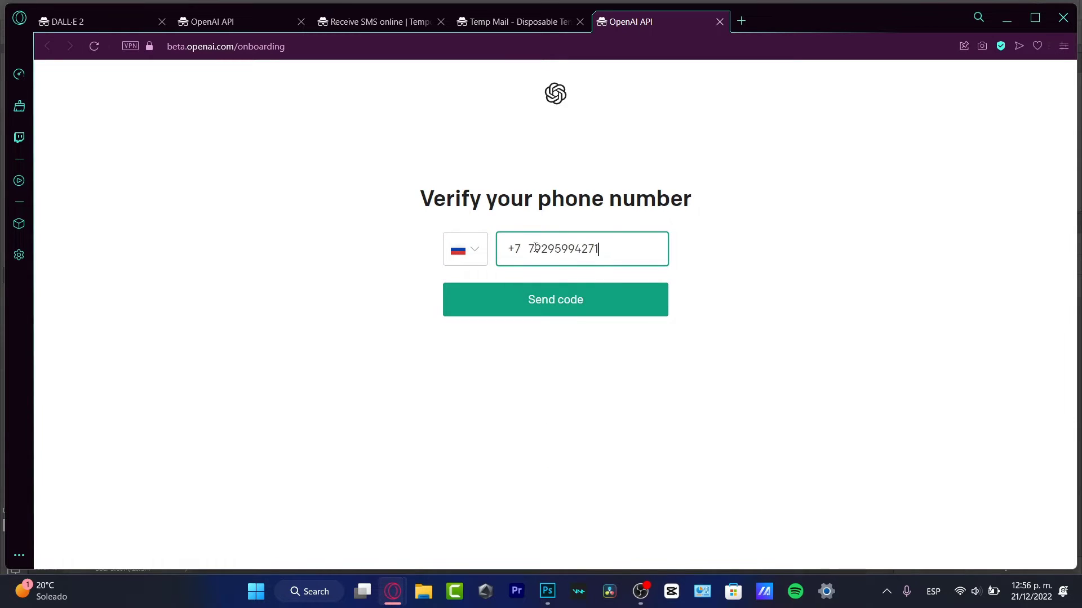
key("BackSpace")
left_click(589, 316)
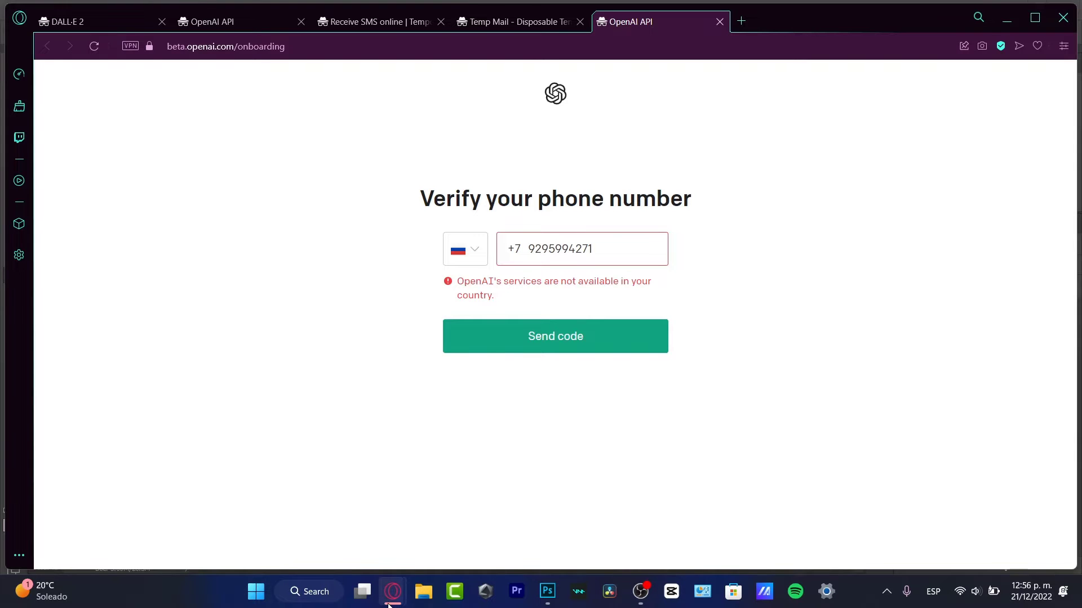
mouse_move(392, 602)
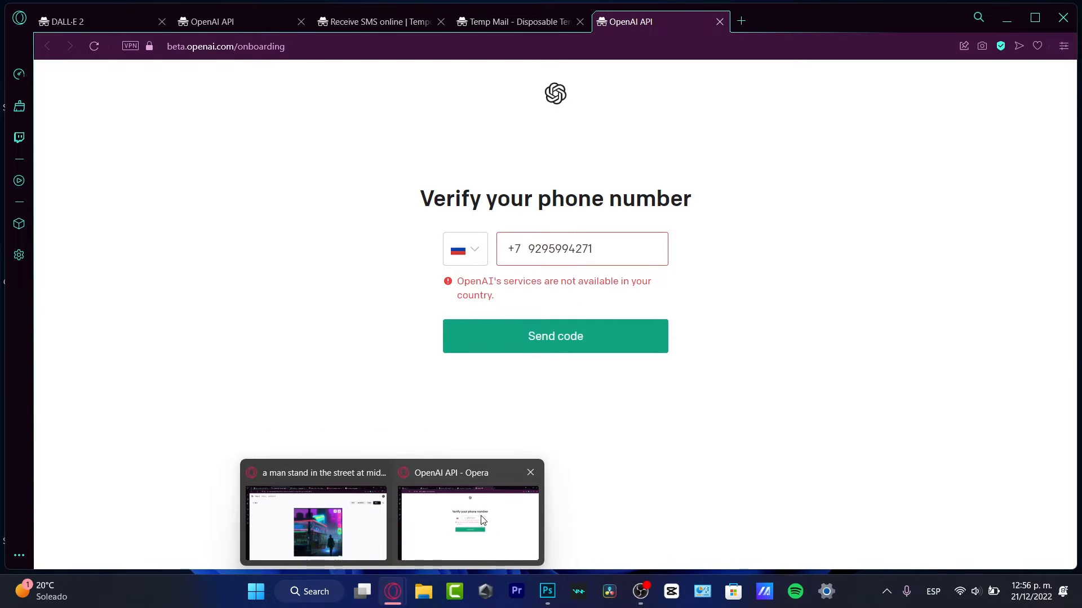
Turn on Opera GX's built-in VPN from a new tab
left_click(741, 23)
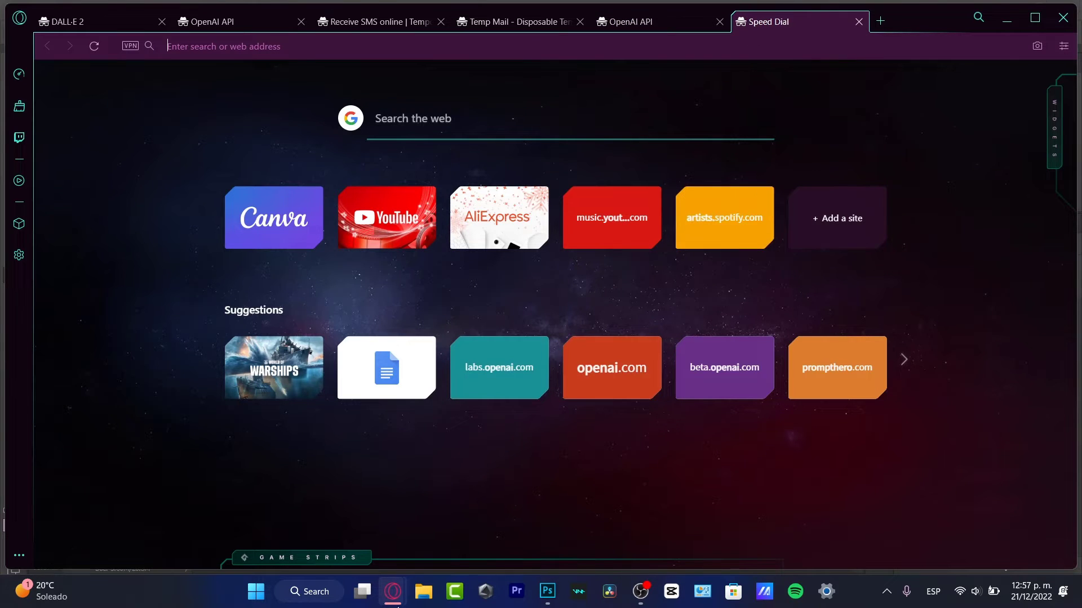
mouse_move(406, 571)
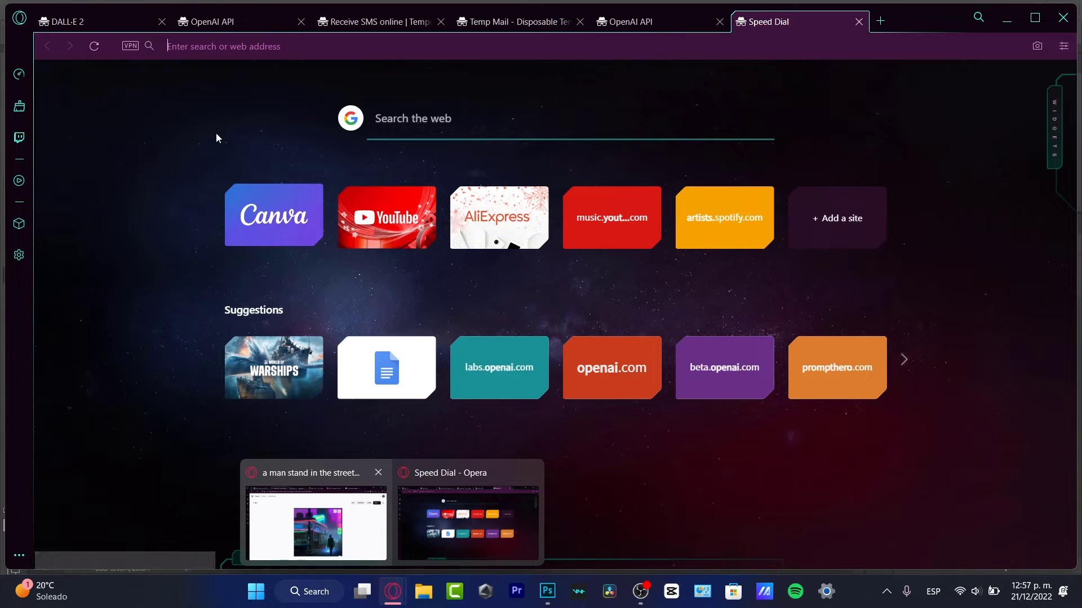
left_click(129, 46)
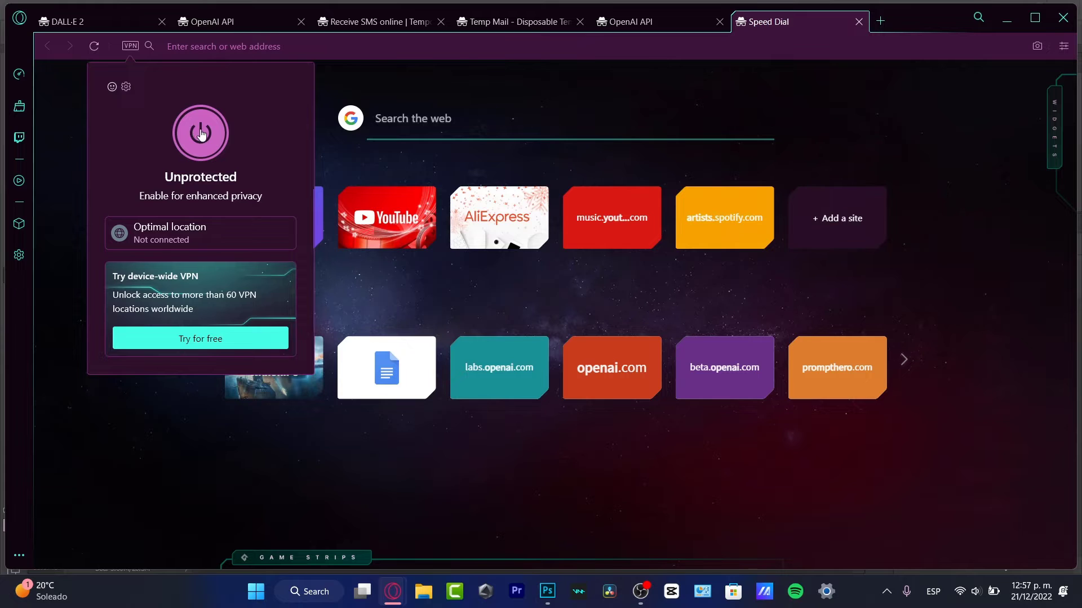
left_click(192, 128)
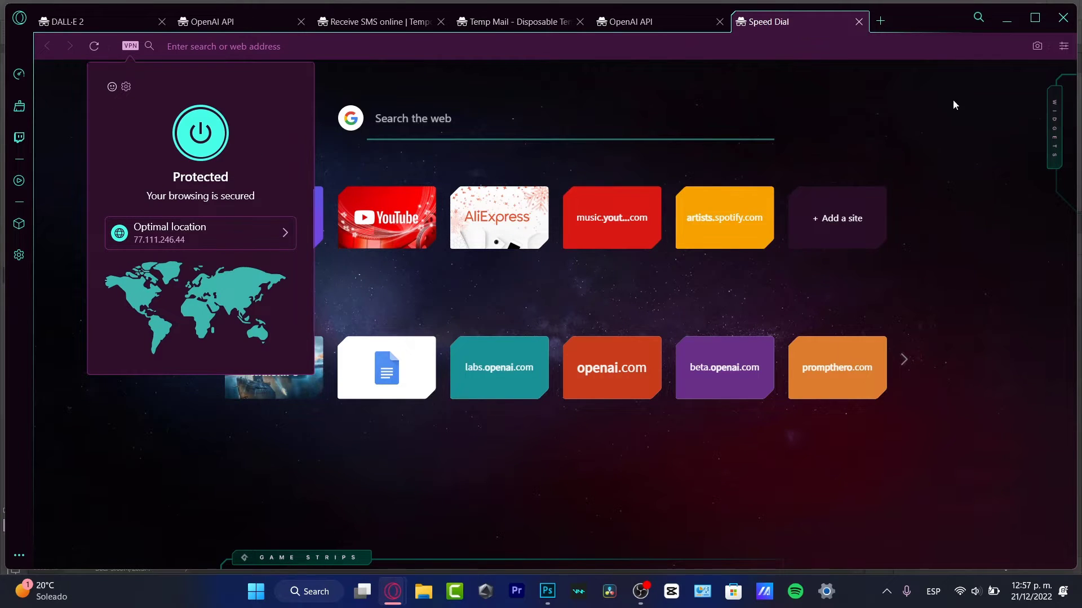
Recheck OpenAI's phone page, then switch the VPN off from Speed Dial and close its panel
left_click(657, 29)
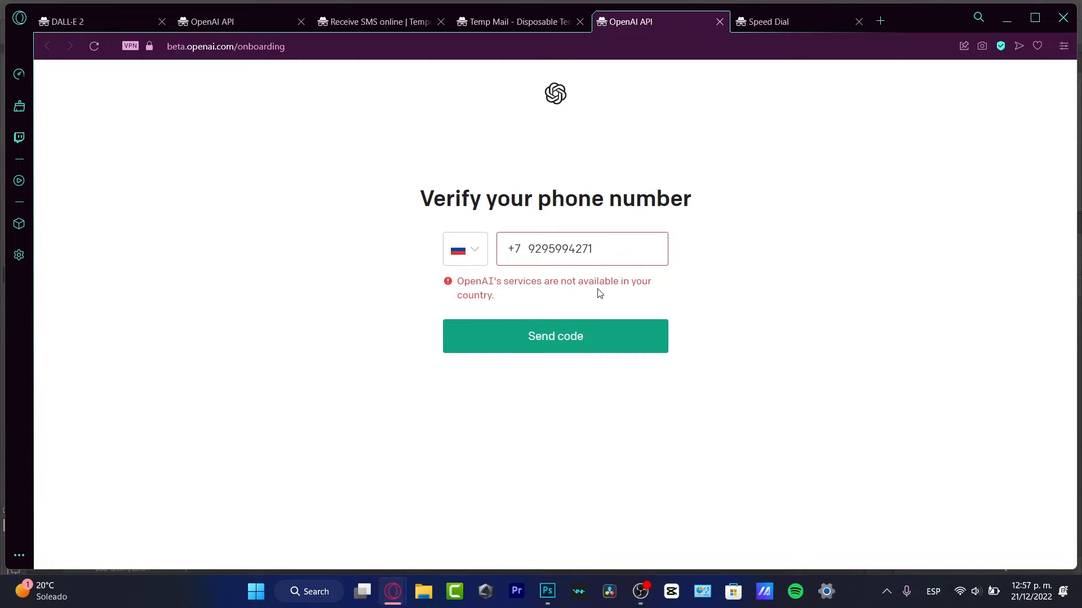
left_click(802, 27)
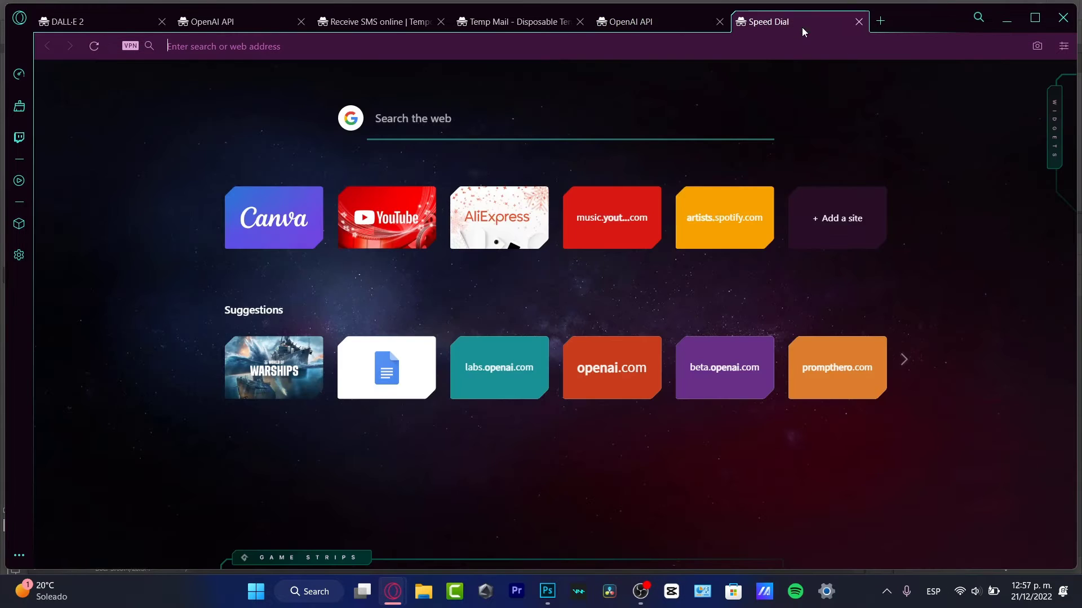
left_click(128, 45)
left_click(195, 135)
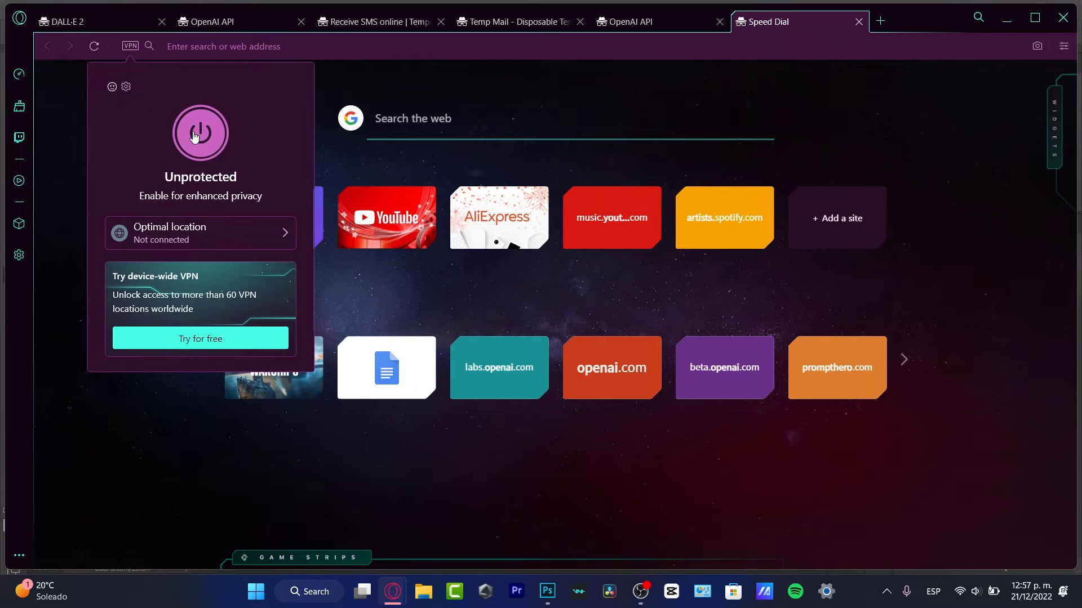
left_click(423, 51)
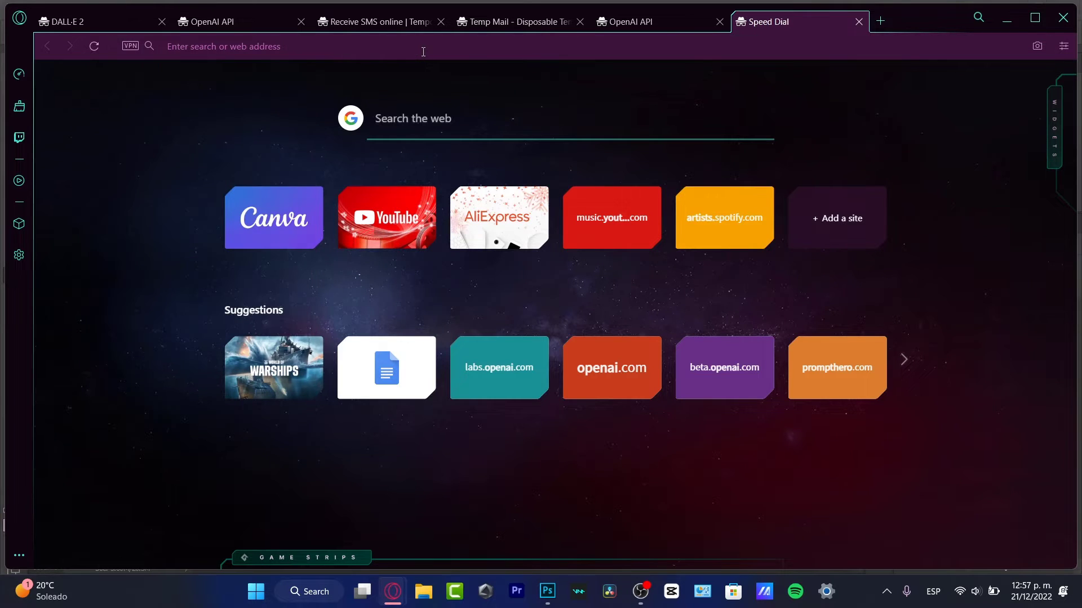
Search 'protopn vpn' and open the official Proton VPN website
type("pr")
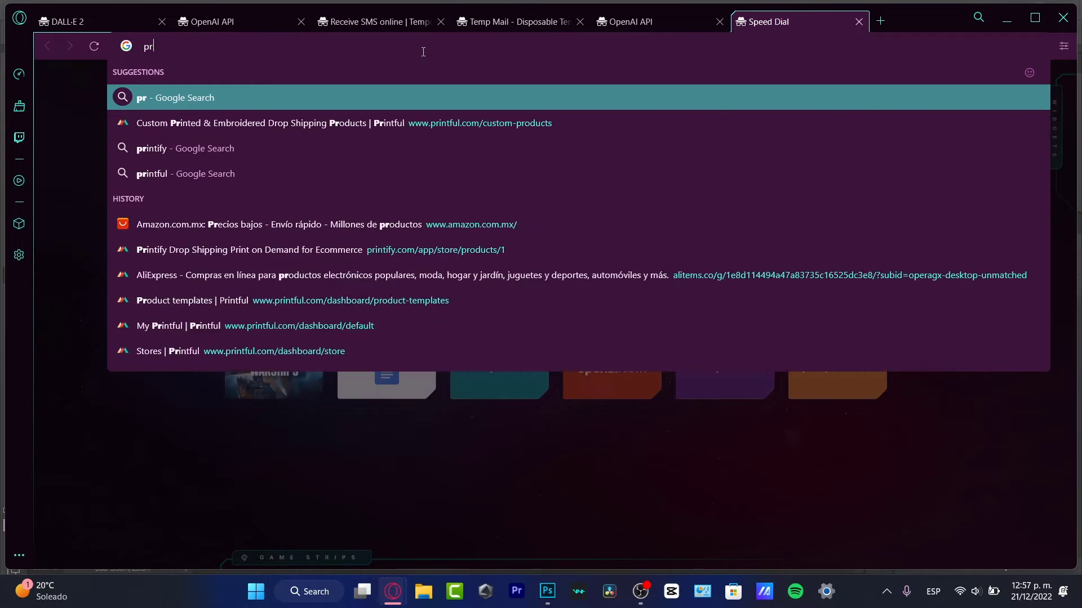
type("otopn vpn")
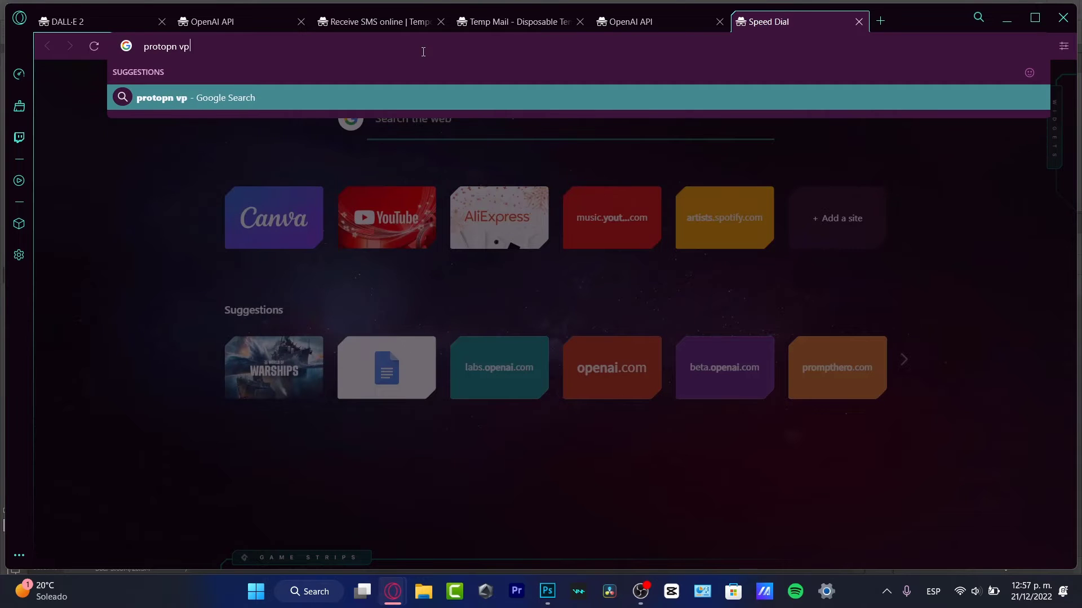
key("Return")
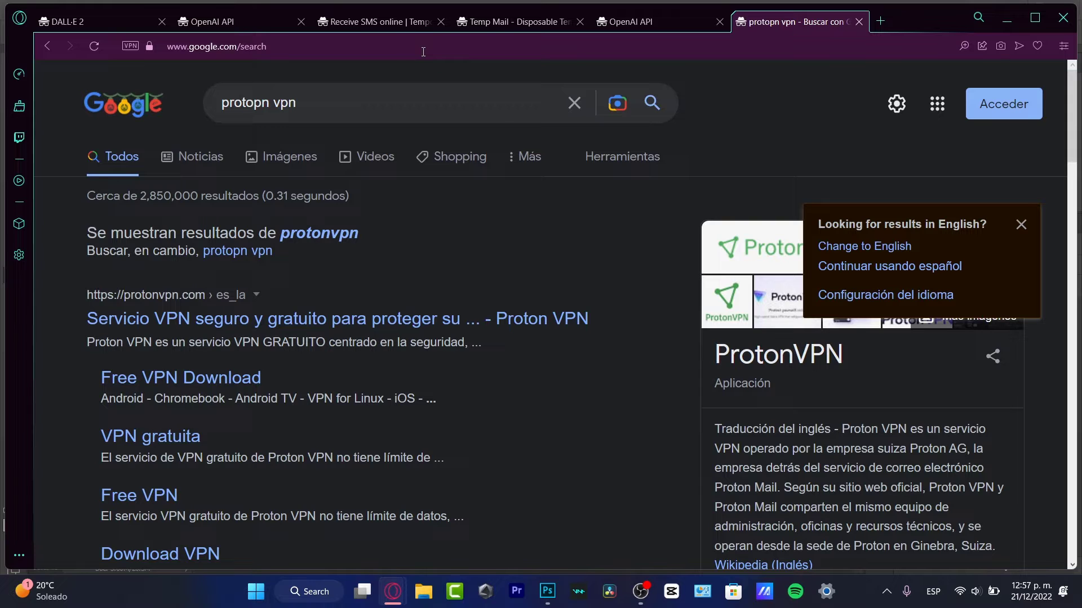
left_click(400, 318)
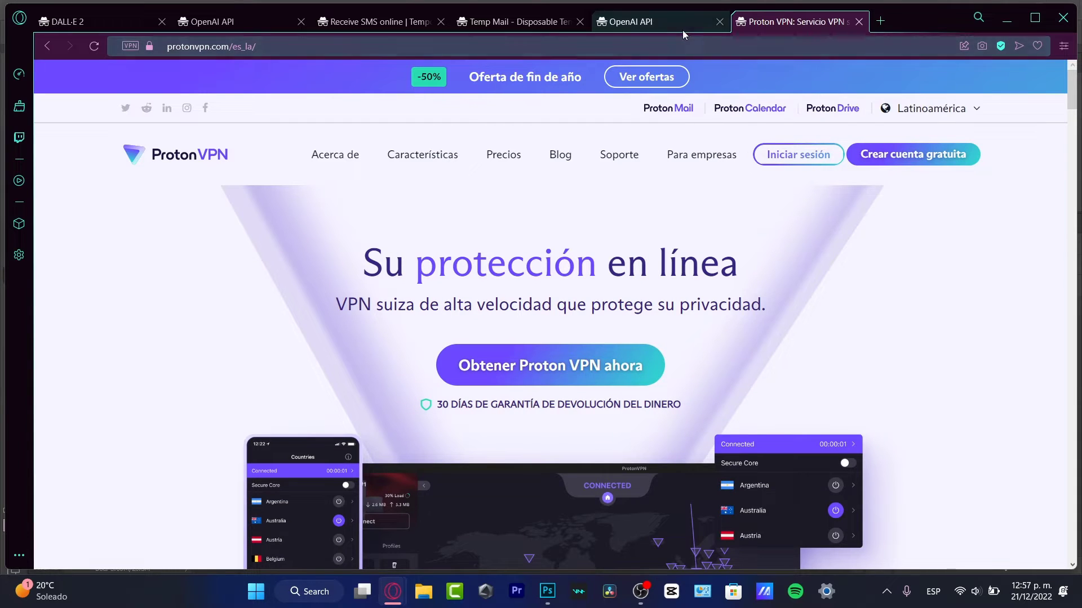
left_click(678, 28)
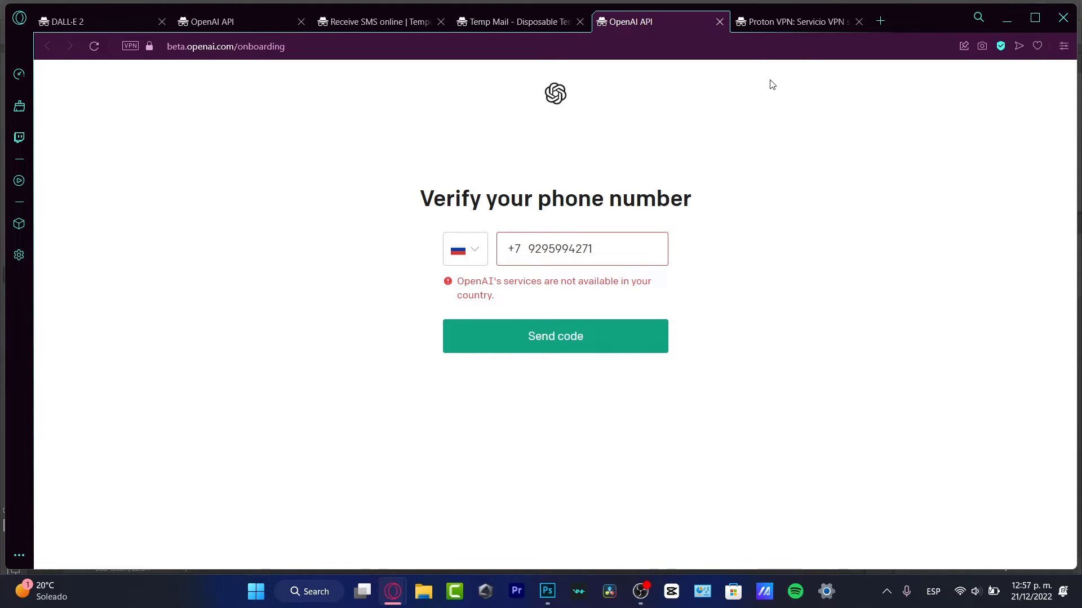
left_click(831, 21)
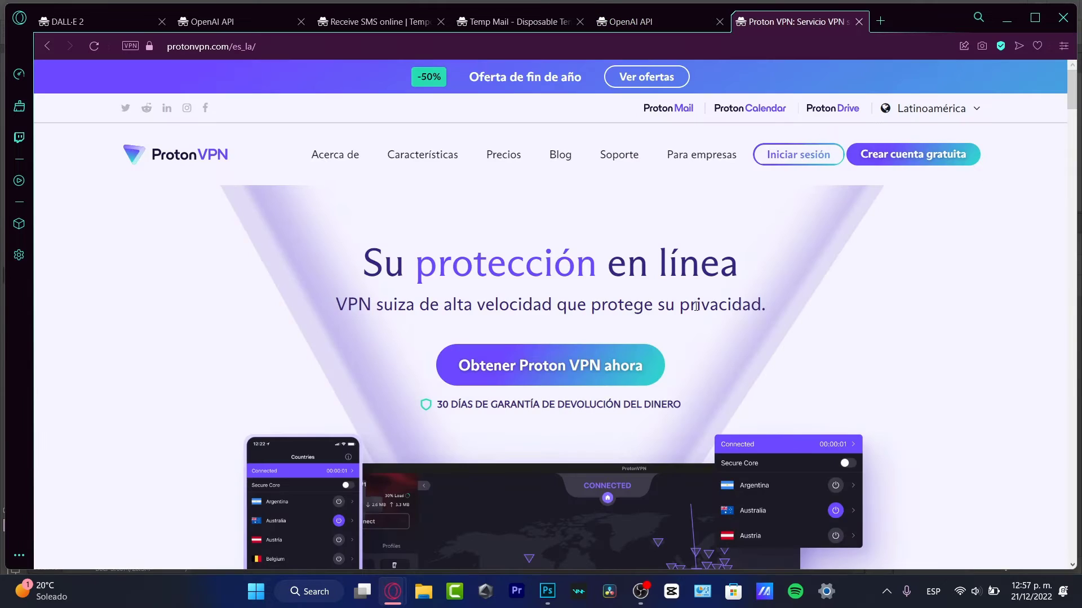
Review Proton VPN's plan prices, then close that tab
left_click(594, 360)
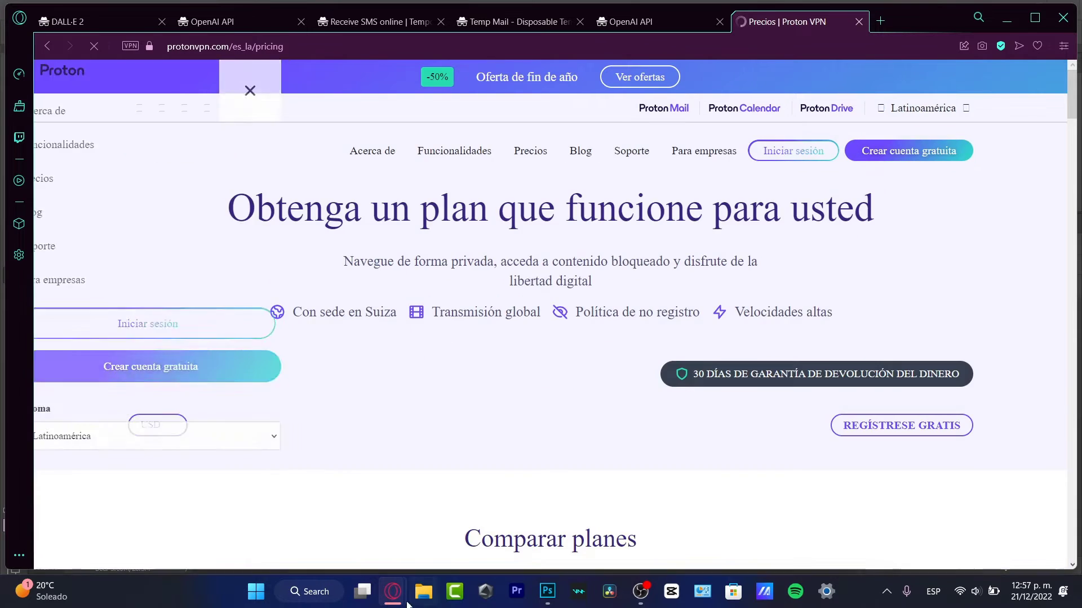
left_click(313, 592)
type("vpn")
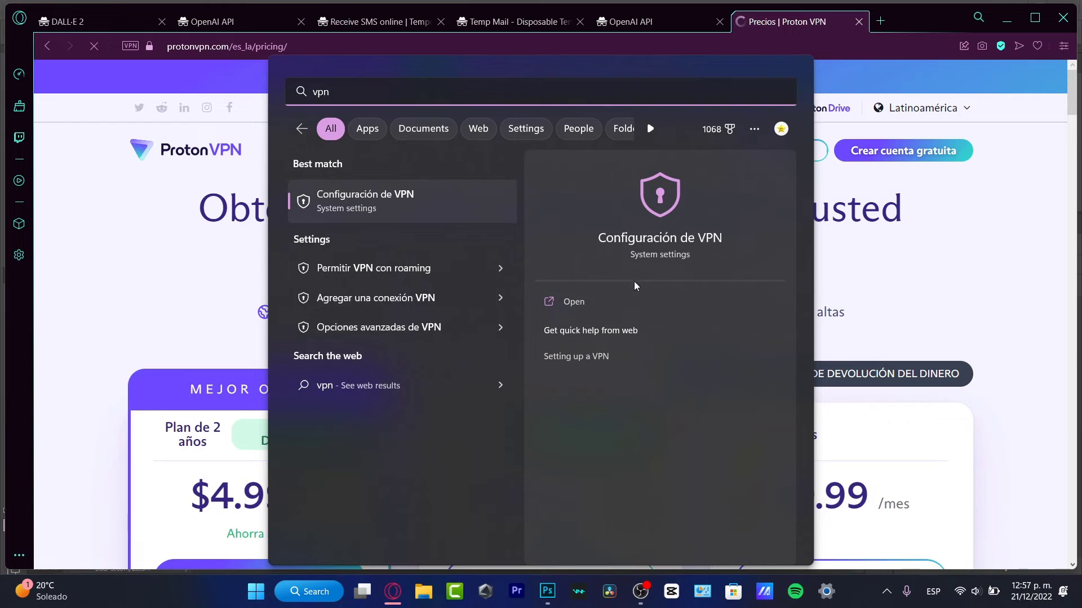
key("Escape")
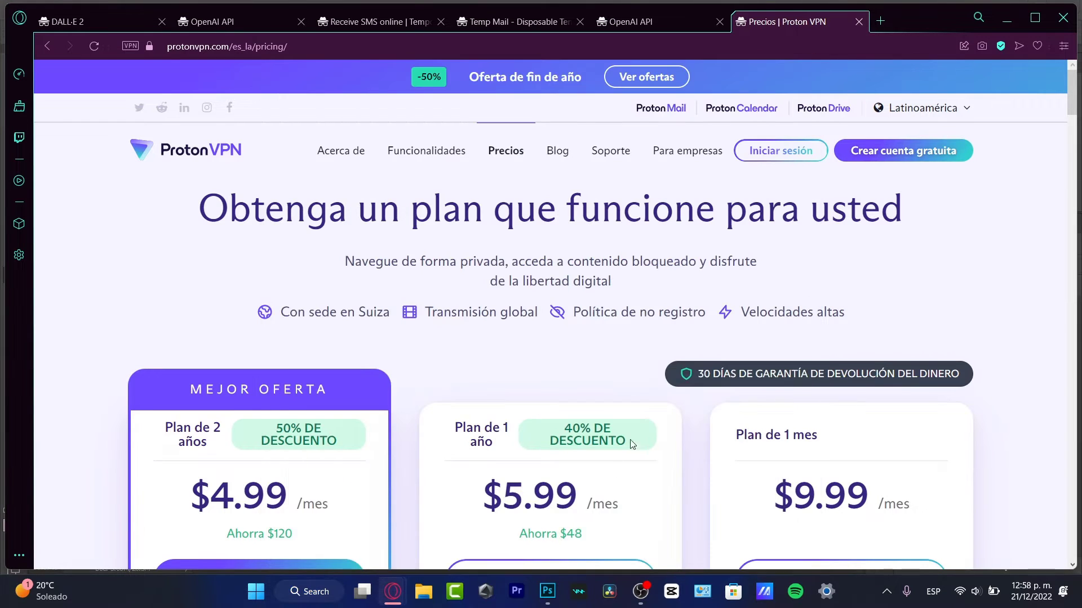
scroll(512, 406, "down", 3)
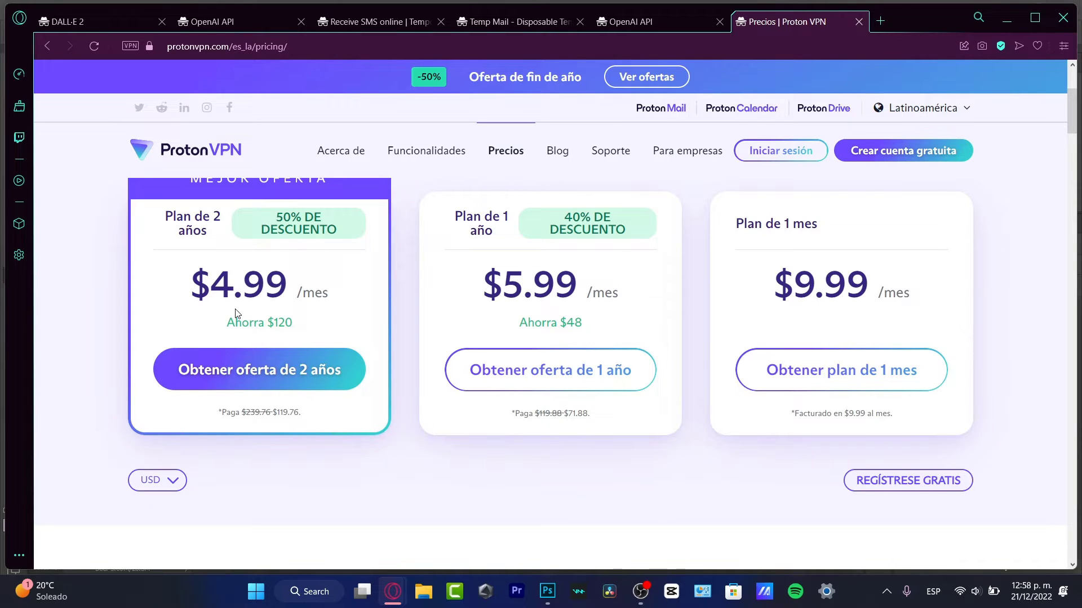
left_click(859, 22)
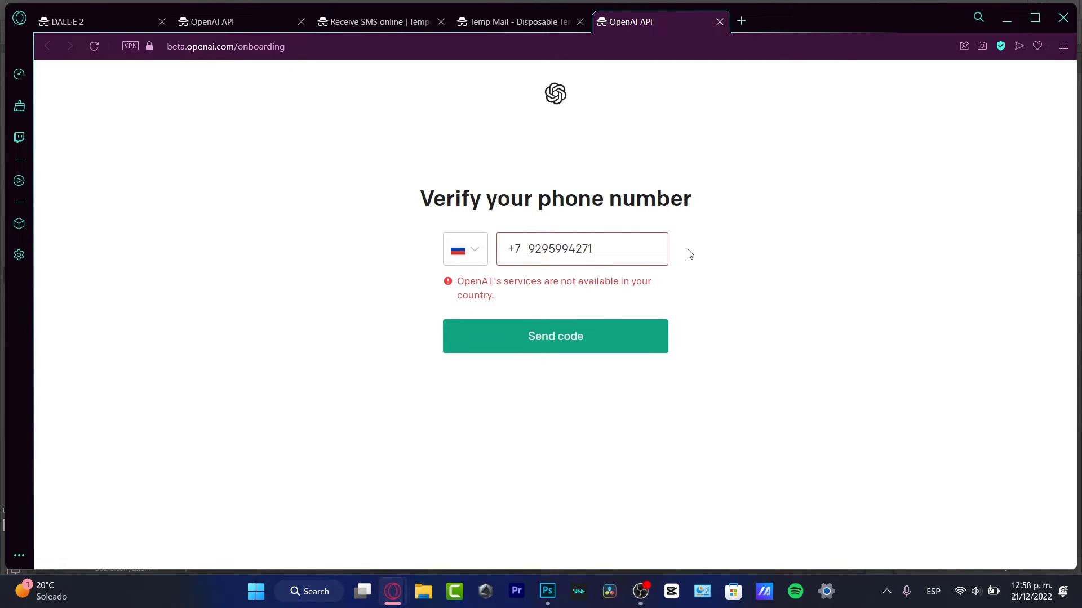
Search 'temporay phone number', open receive-smss.com and copy a United States number
left_click(740, 21)
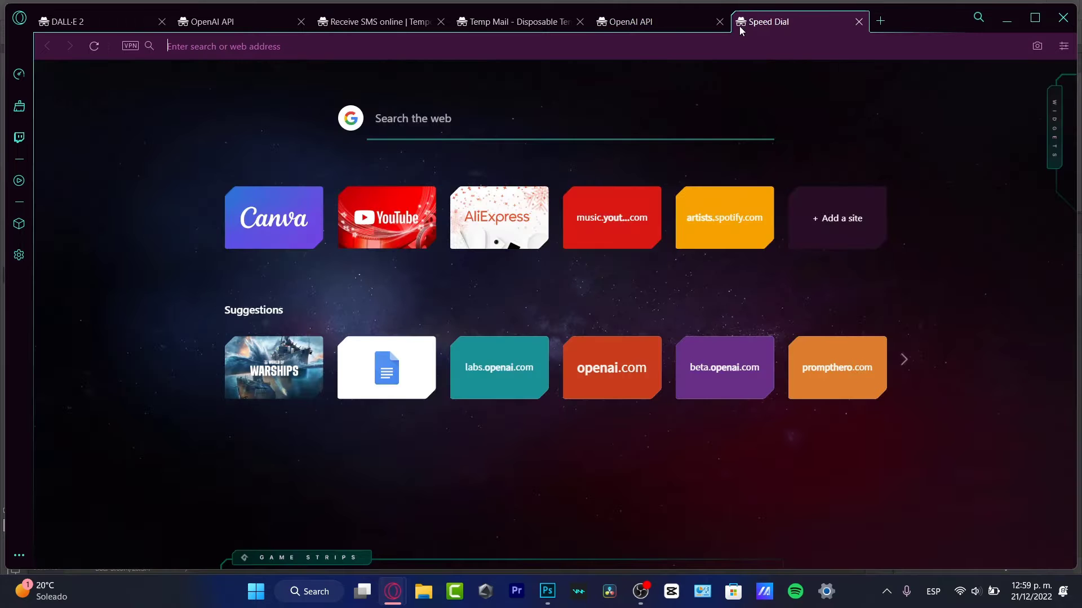
type("temporay phone number")
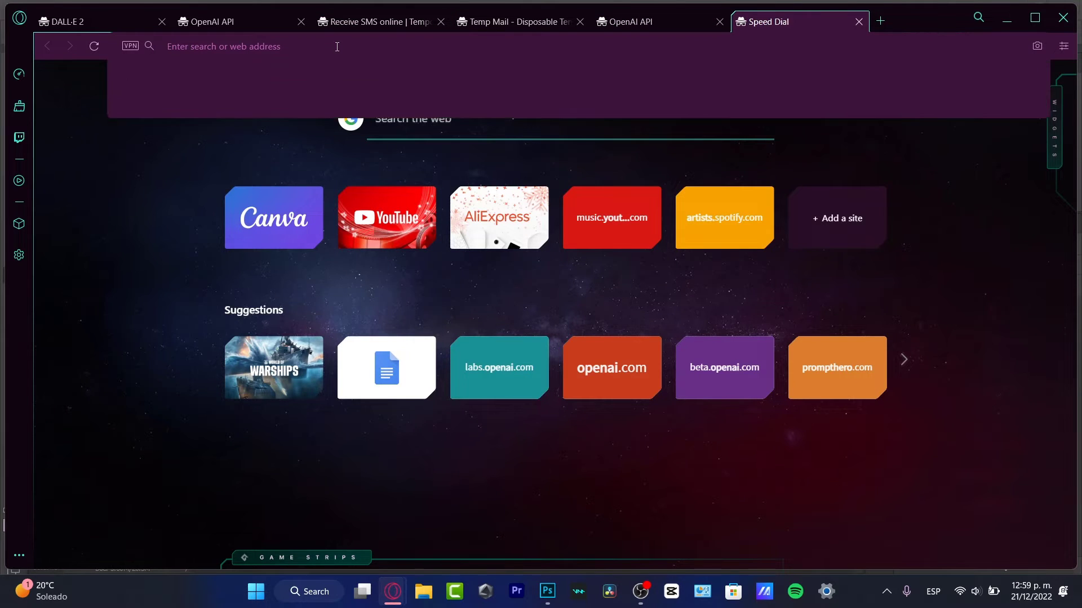
key("Return")
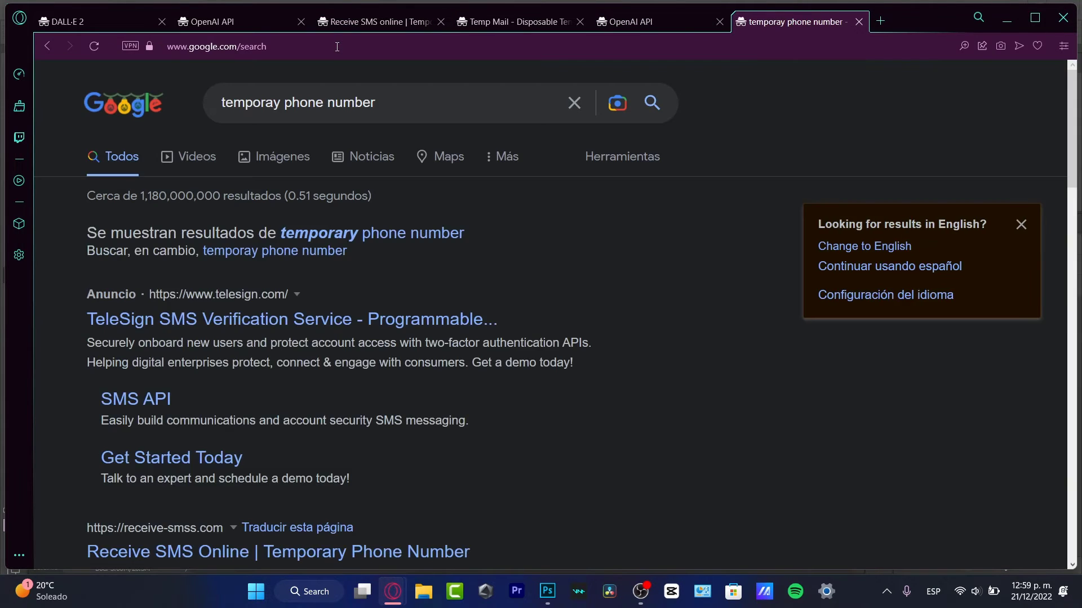
scroll(380, 311, "down", 4)
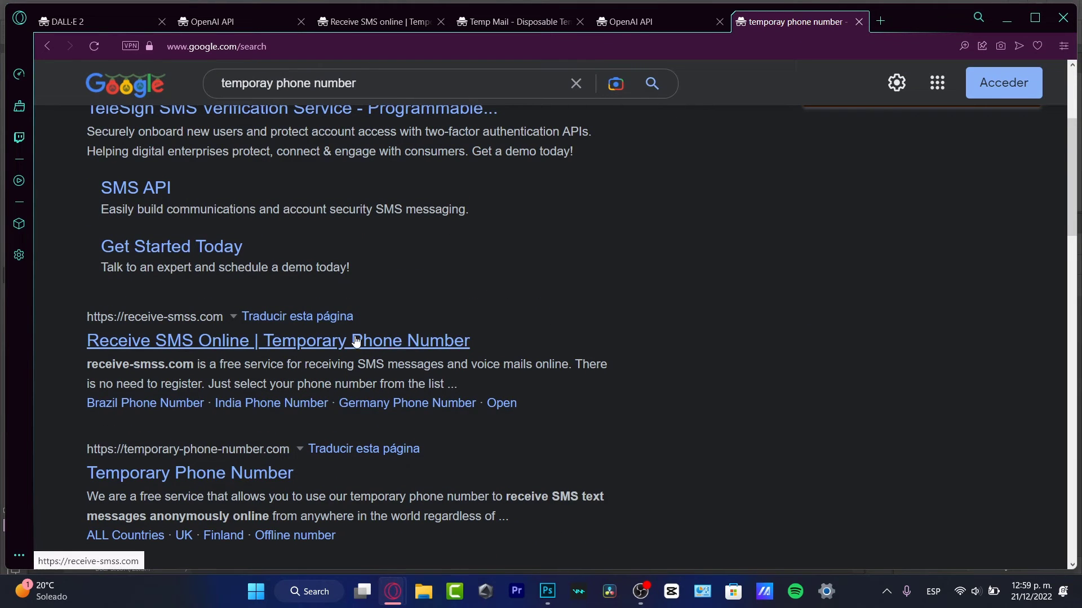
left_click(392, 341)
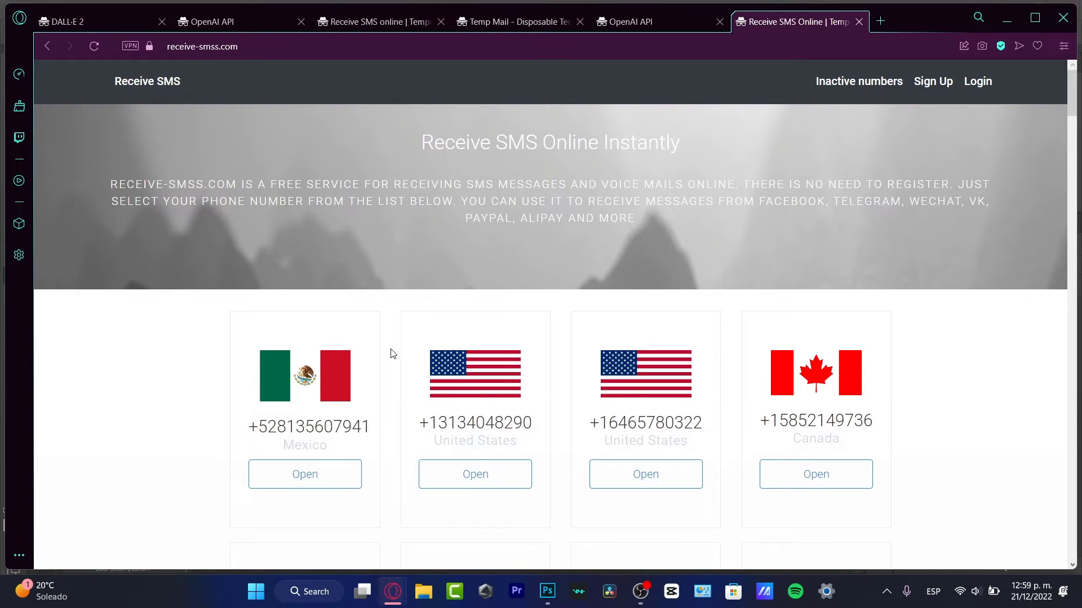
left_click(654, 401)
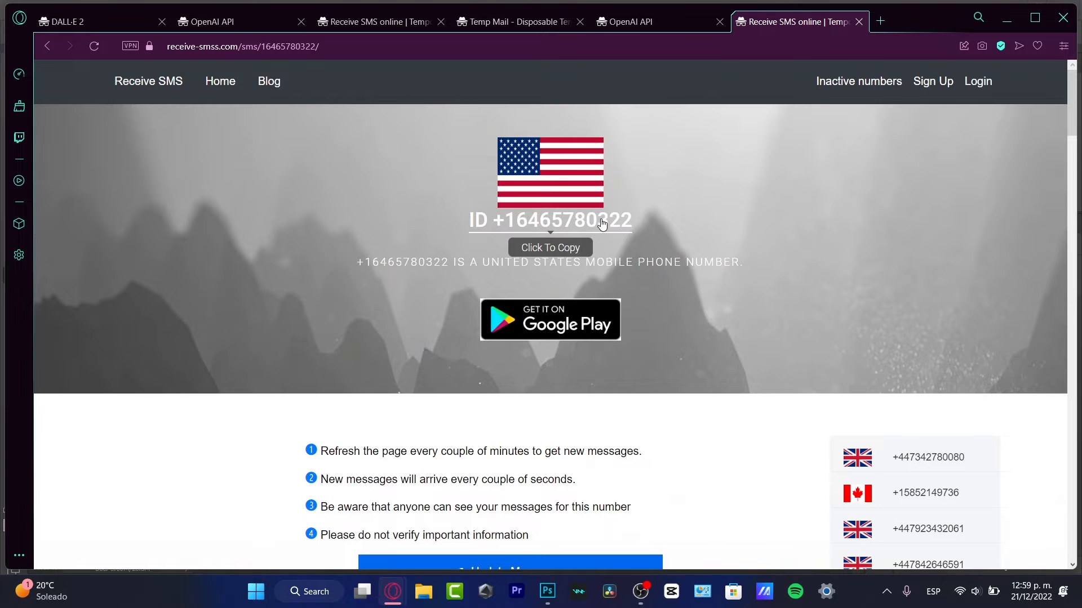
left_click(602, 224)
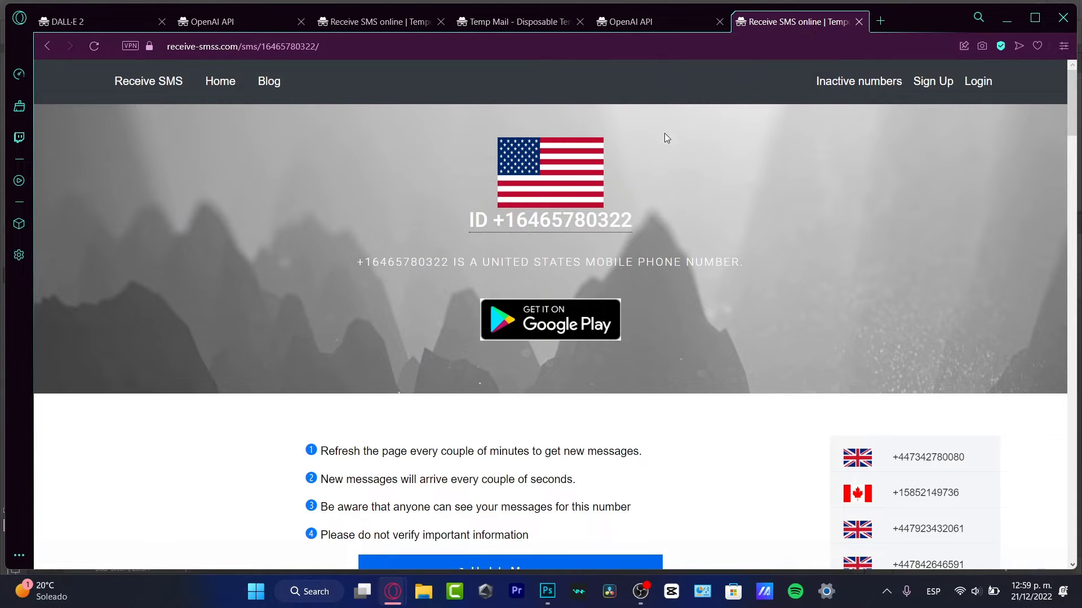
left_click(659, 19)
Switch the country to United States, paste the number without the extra 1, and request a code
left_click_drag(596, 249, 480, 257)
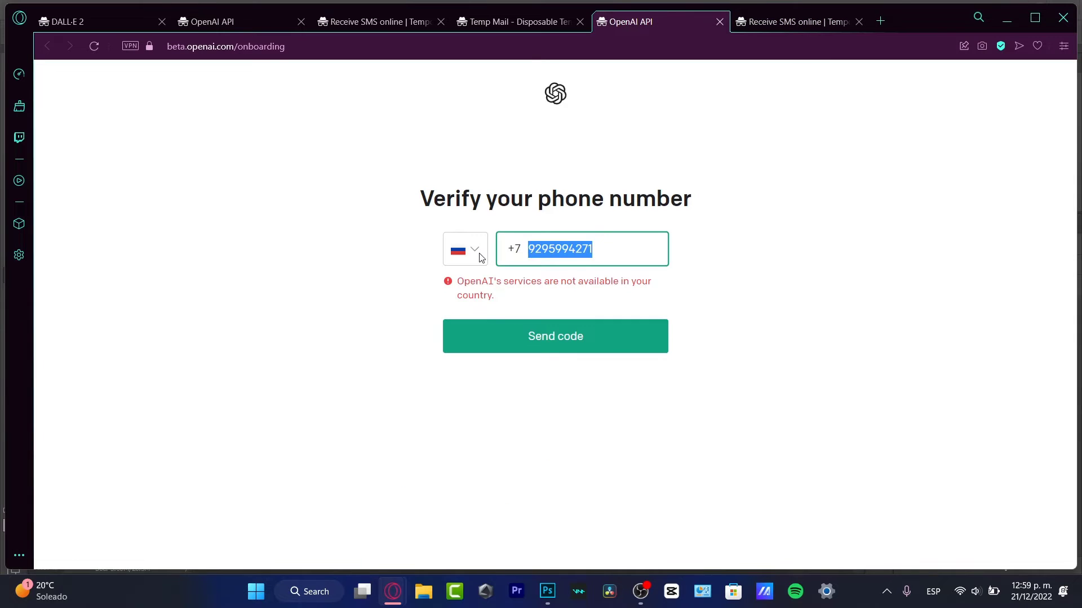
left_click(479, 254)
scroll(530, 321, "down", 15)
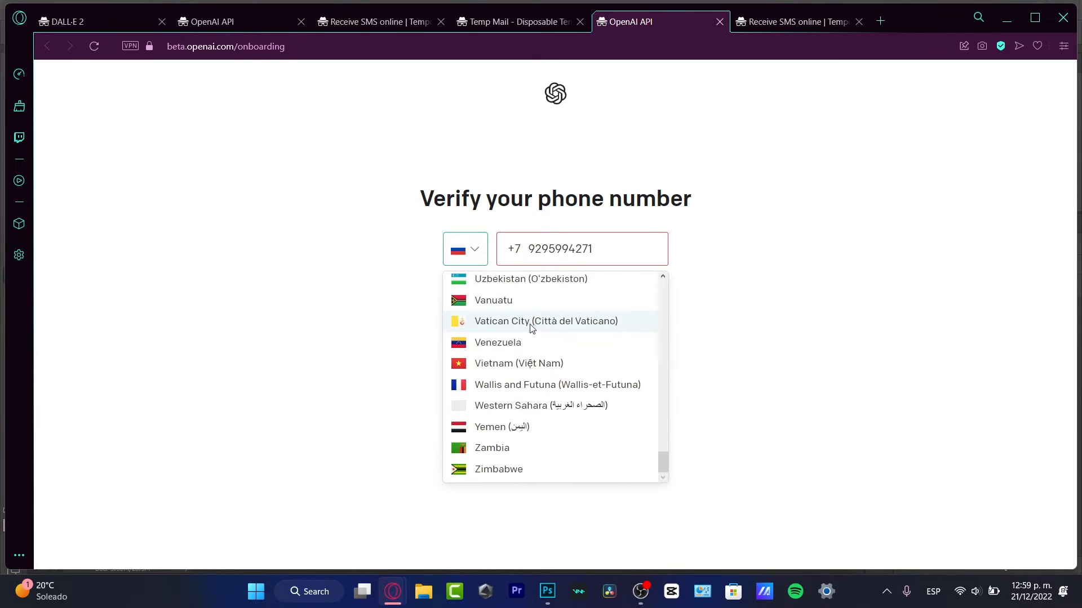
scroll(547, 355, "up", 3)
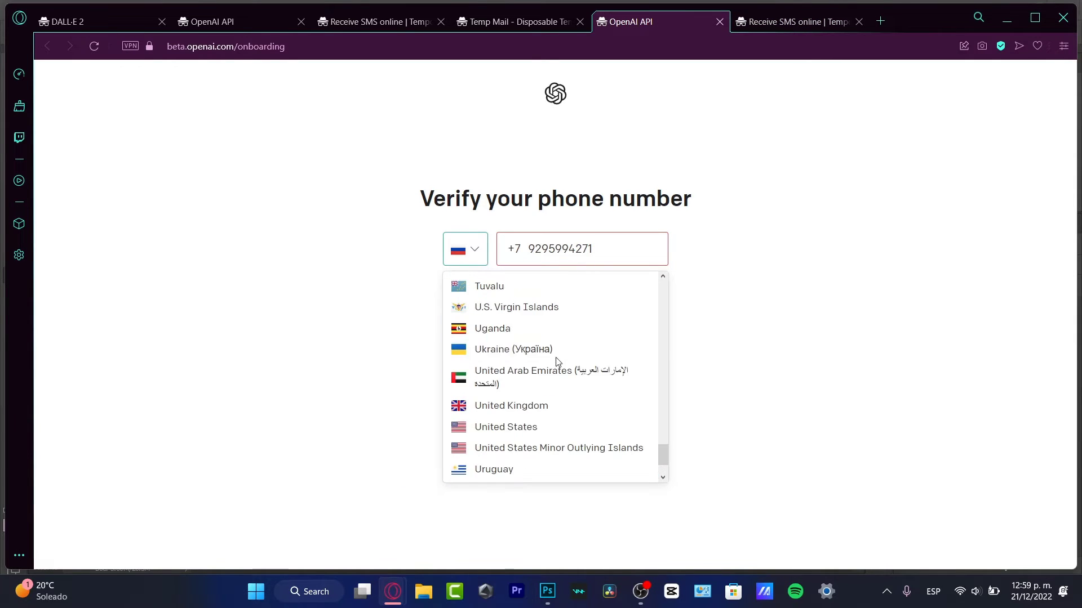
left_click(568, 427)
key("ctrl+v")
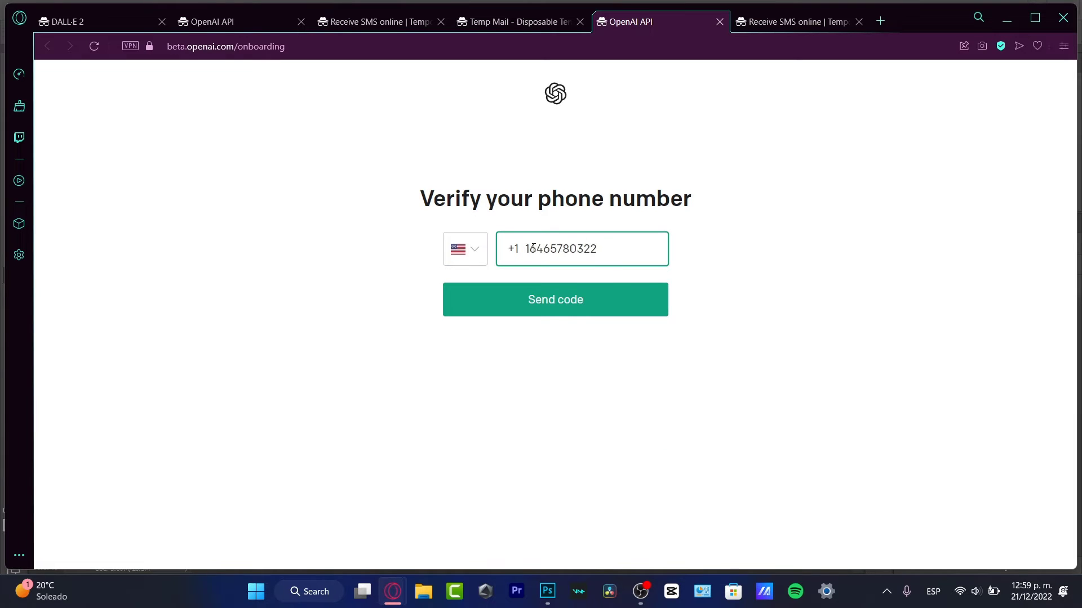
left_click(531, 248)
key("BackSpace")
left_click(592, 306)
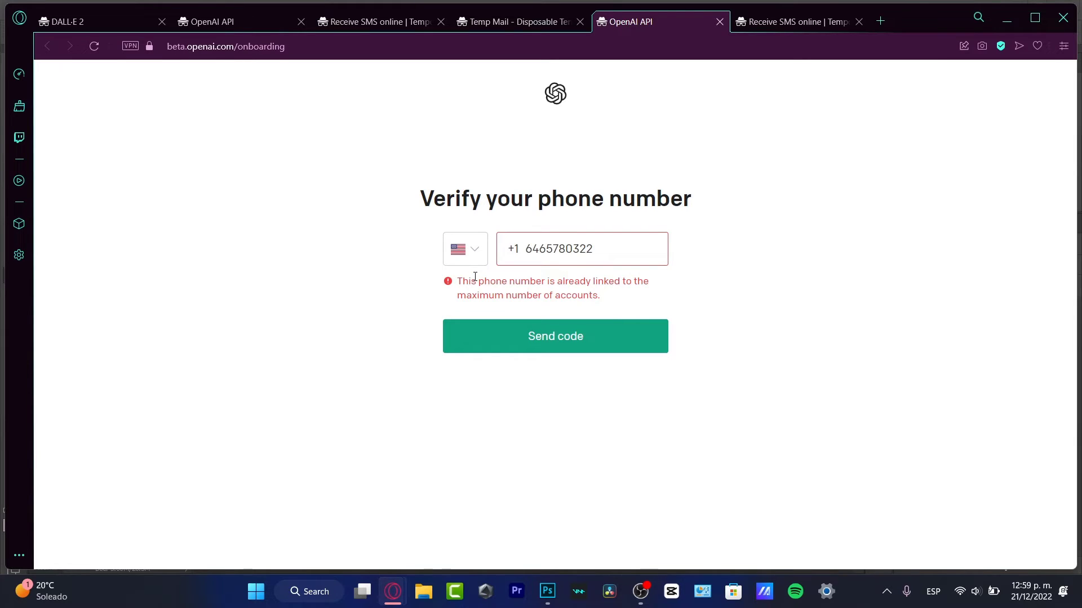
Read the 'already linked' error, then view the number's SMS inbox
left_click_drag(473, 279, 663, 302)
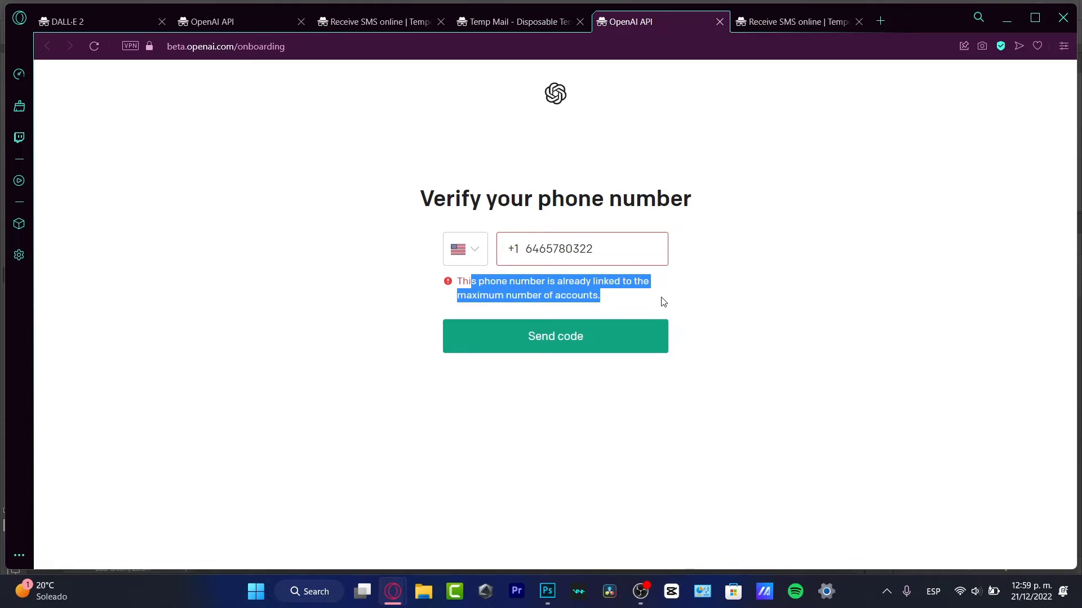
left_click(634, 310)
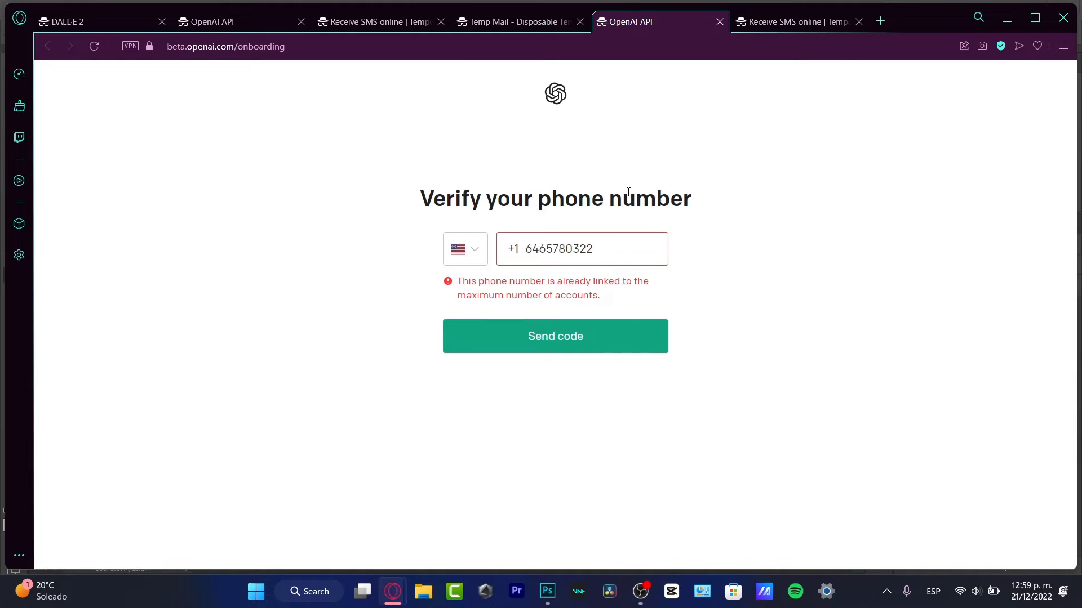
left_click(805, 25)
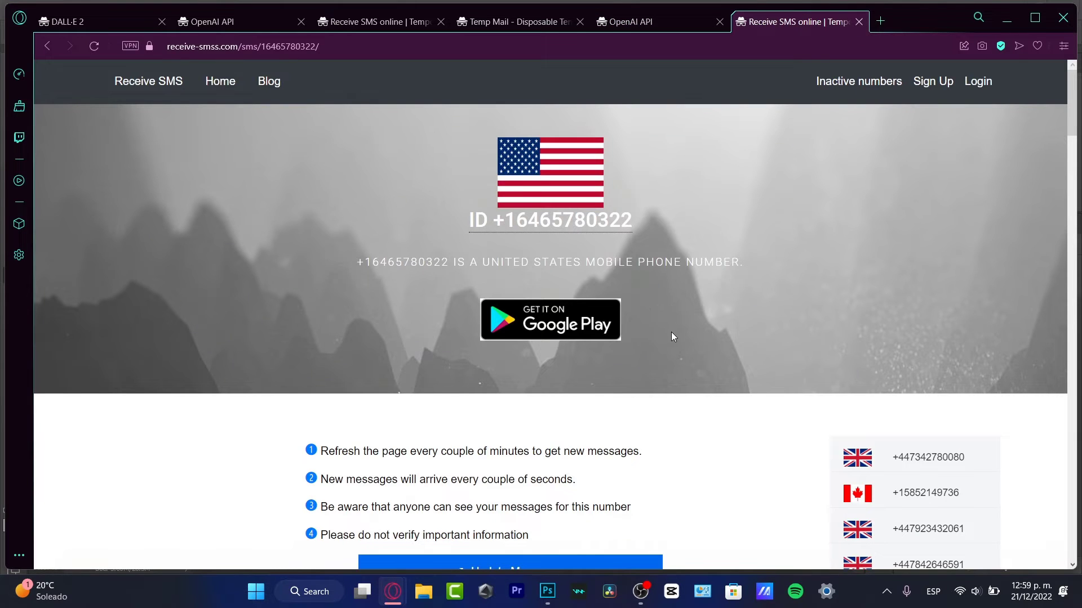
Copy another UK number and paste it over the number in OpenAI's phone field
scroll(672, 333, "down", 3)
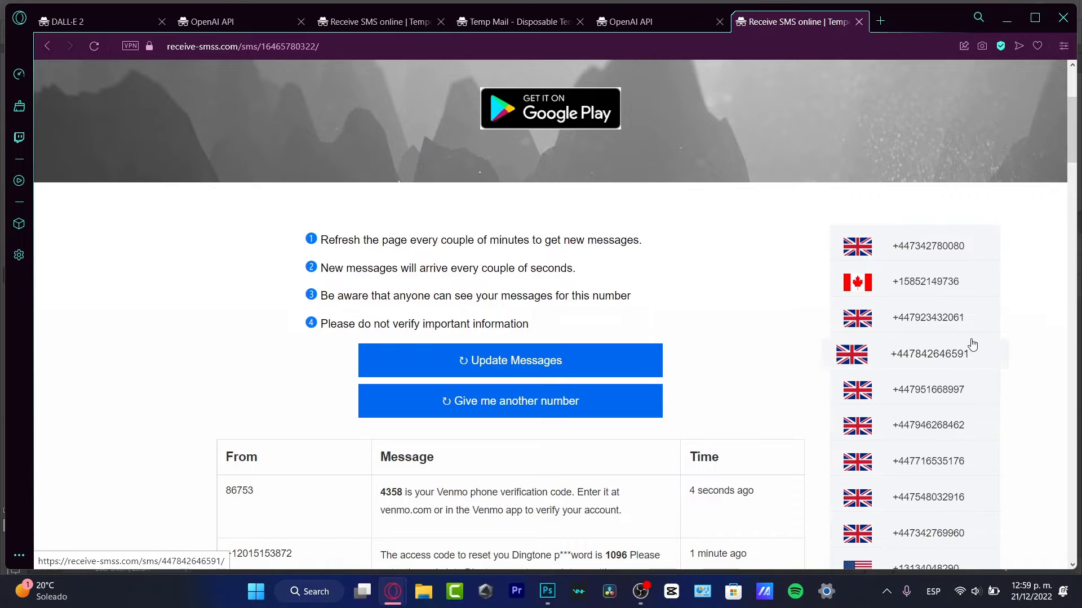
scroll(926, 424, "down", 6)
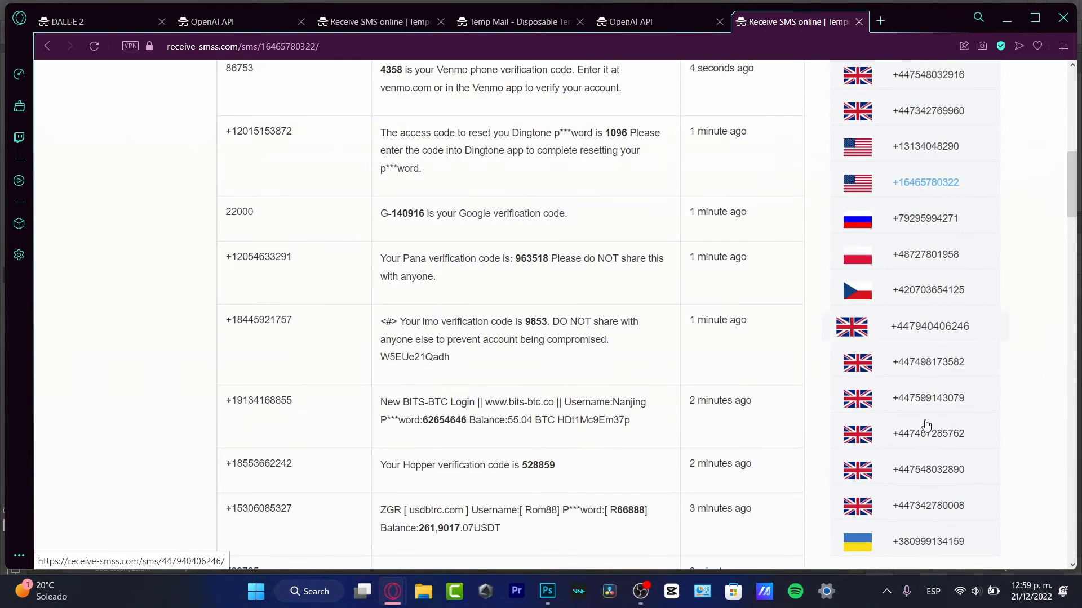
scroll(927, 424, "down", 2)
left_click(899, 292)
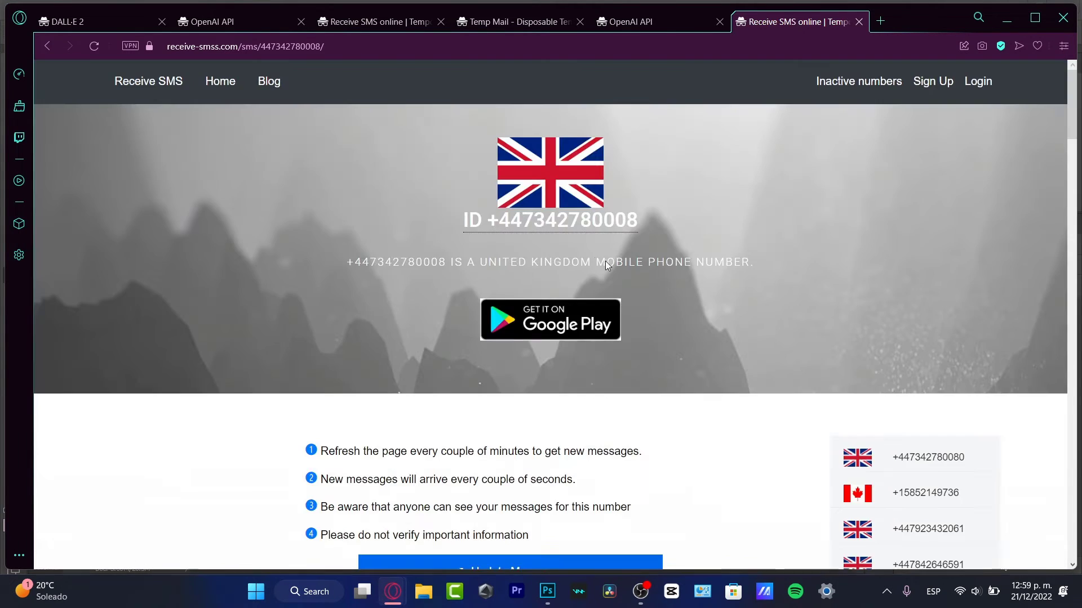
left_click(552, 221)
left_click(664, 19)
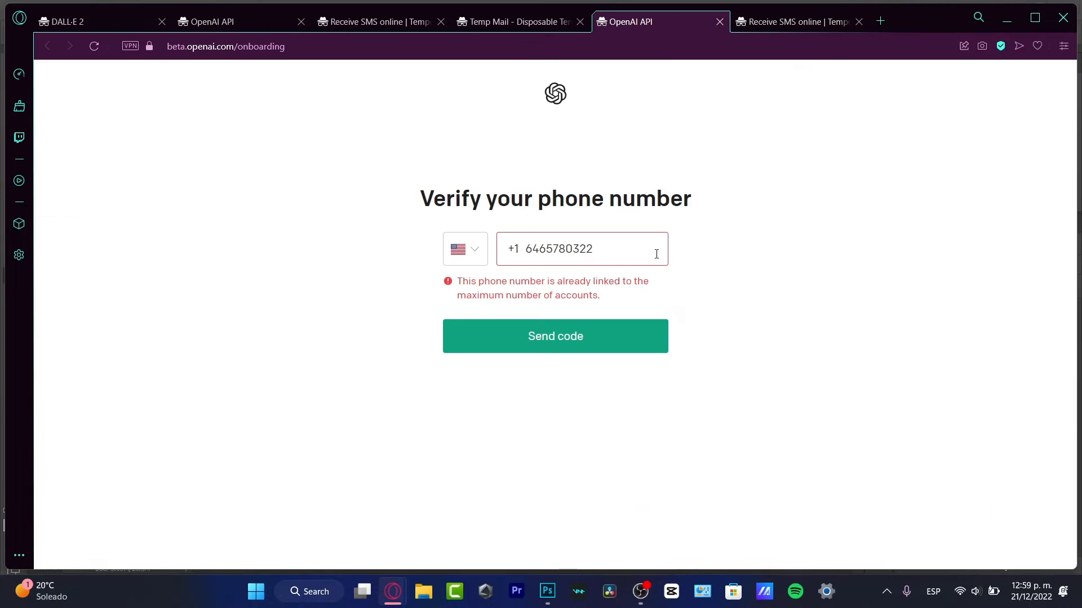
double_click(608, 243)
key("ctrl+v")
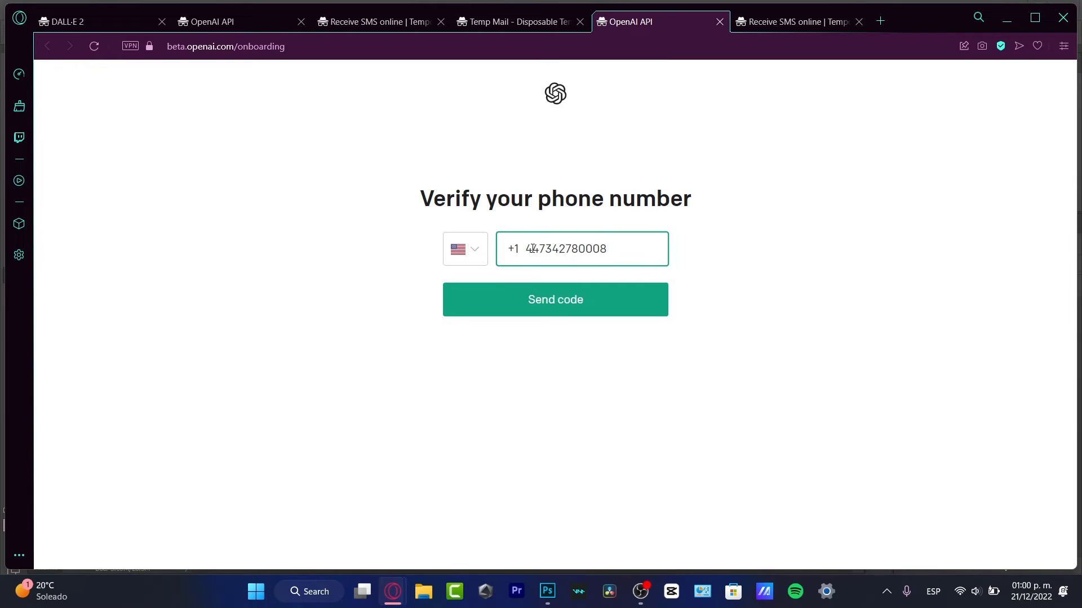
Back on receive-smss.com, open the first US number's inbox
left_click(792, 23)
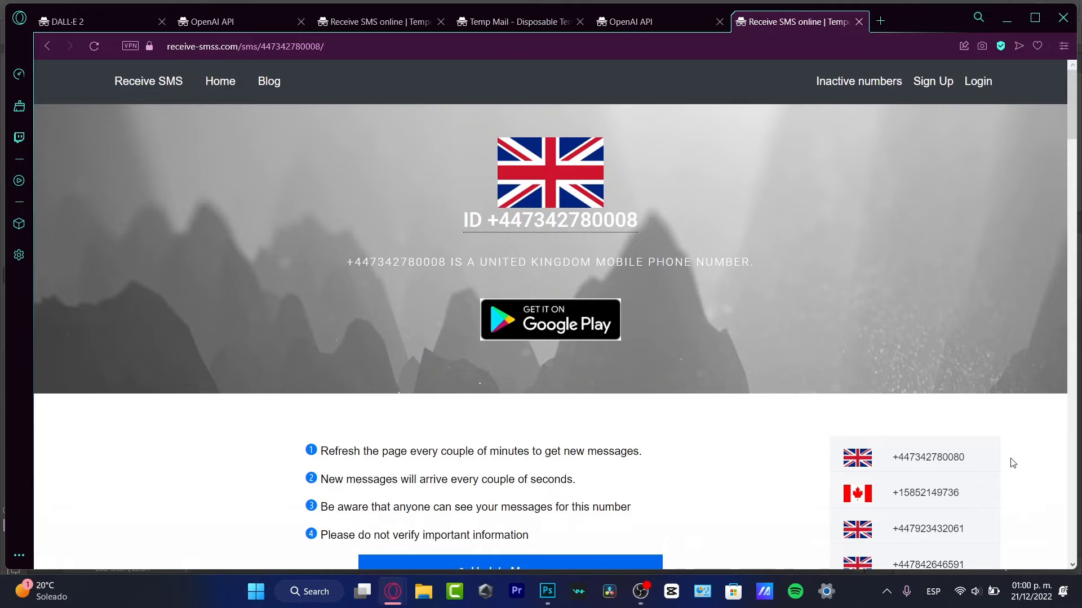
scroll(955, 499, "down", 2)
scroll(954, 500, "down", 5)
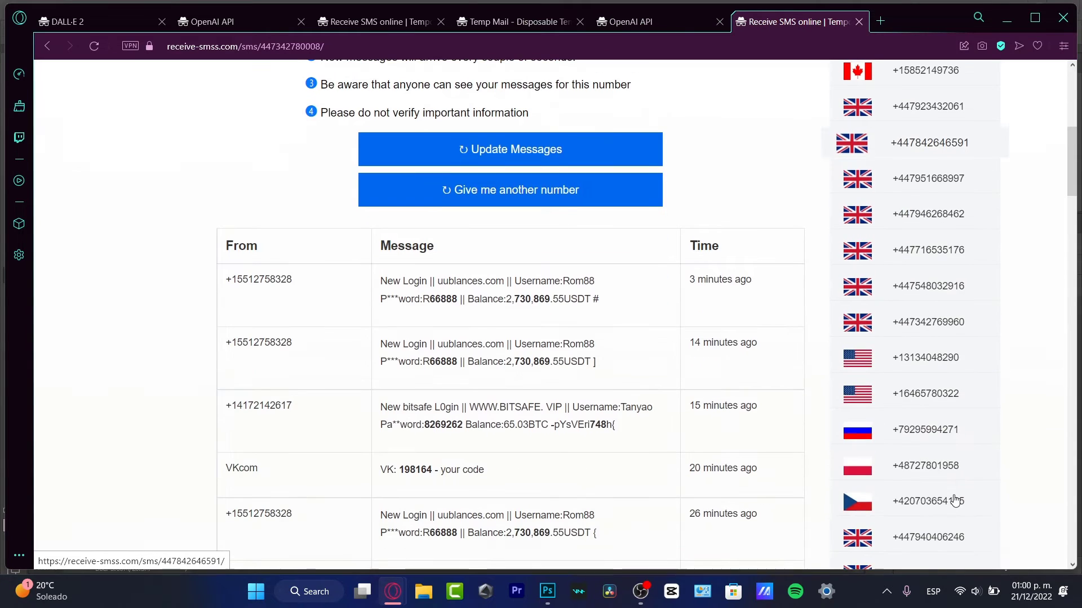
left_click(940, 383)
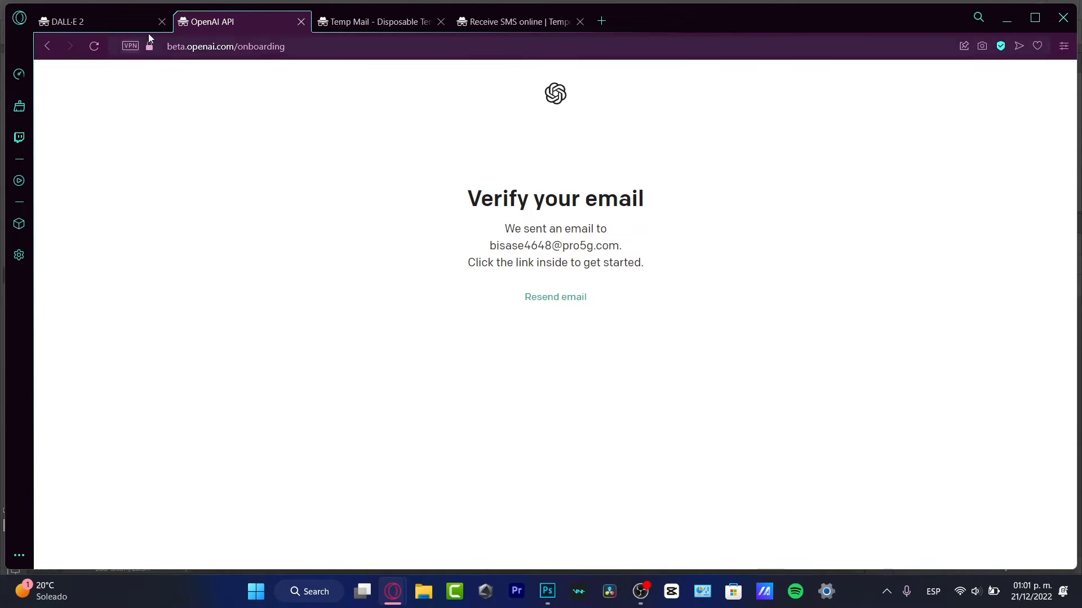
Close the DALL·E 2, Temp Mail and Receive SMS tabs and the private window
left_click(160, 25)
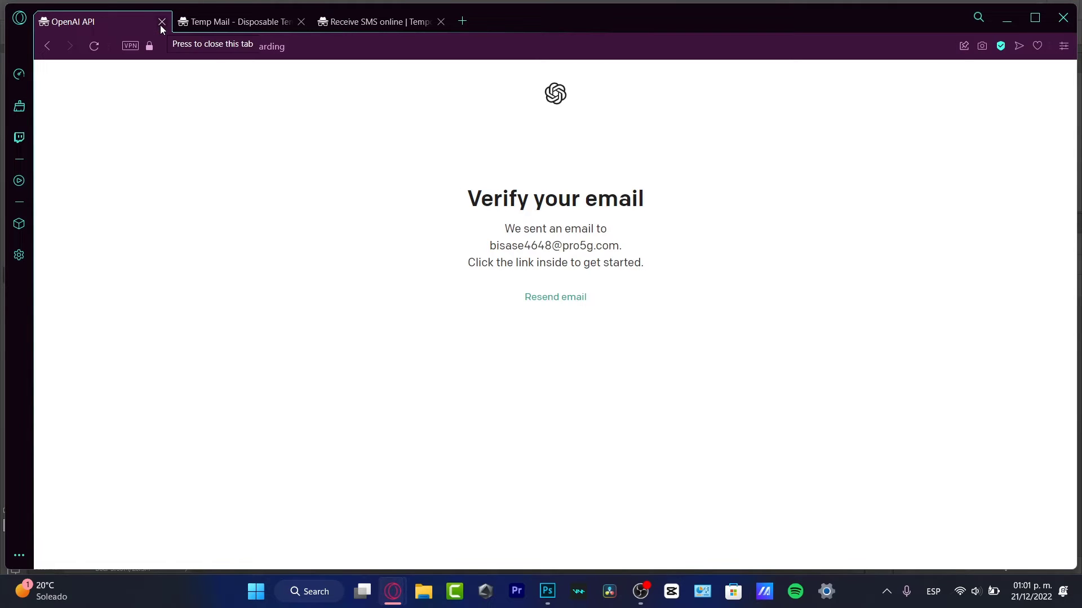
left_click(300, 22)
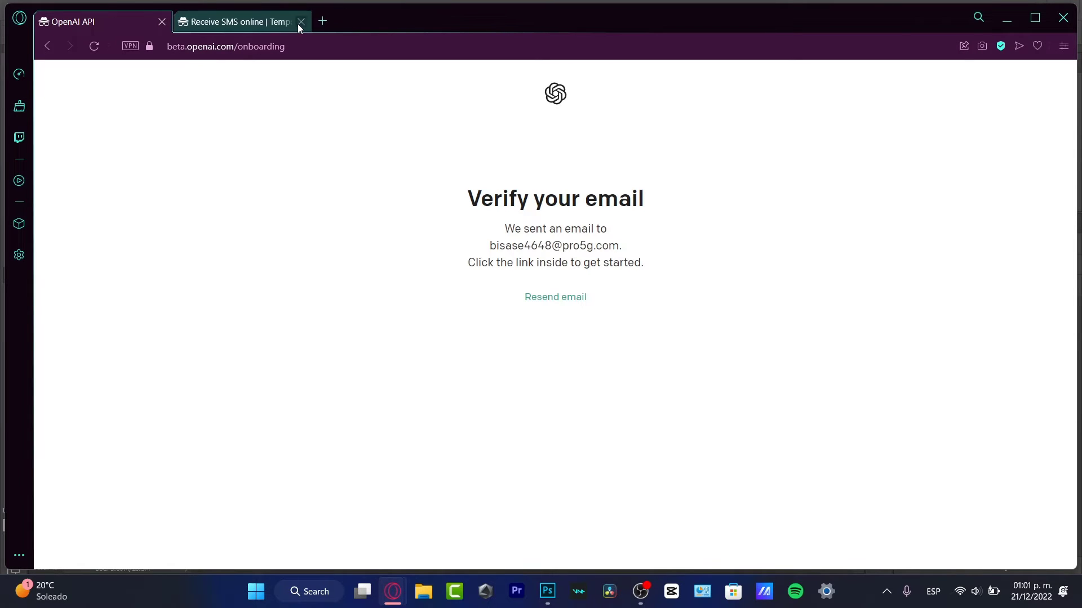
left_click(299, 23)
left_click(161, 25)
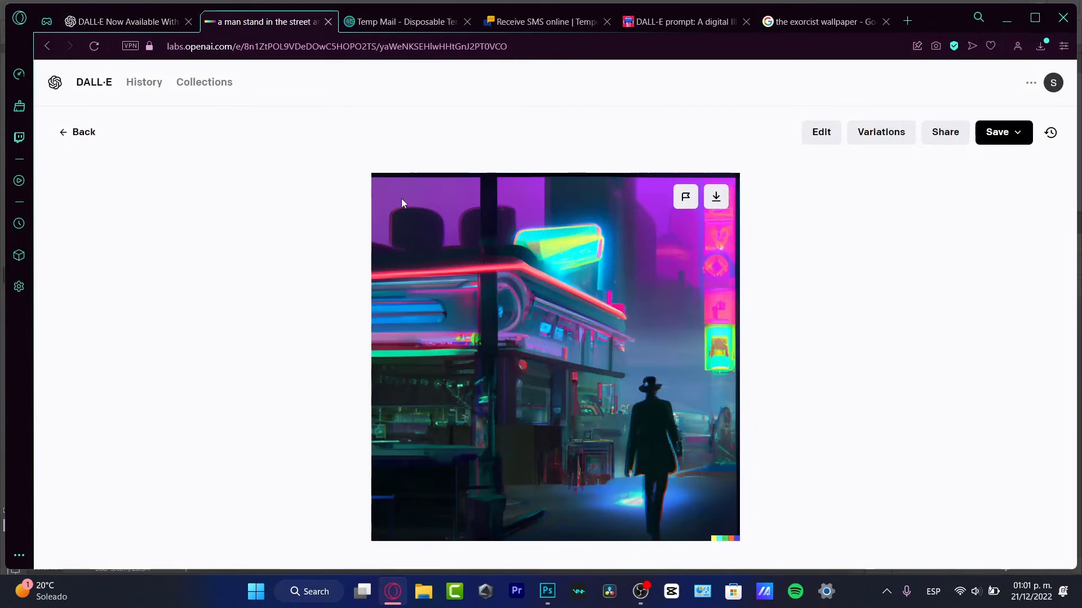
Leave the blog post for DALL·E's empty prompt page and browse its example gallery
left_click(114, 23)
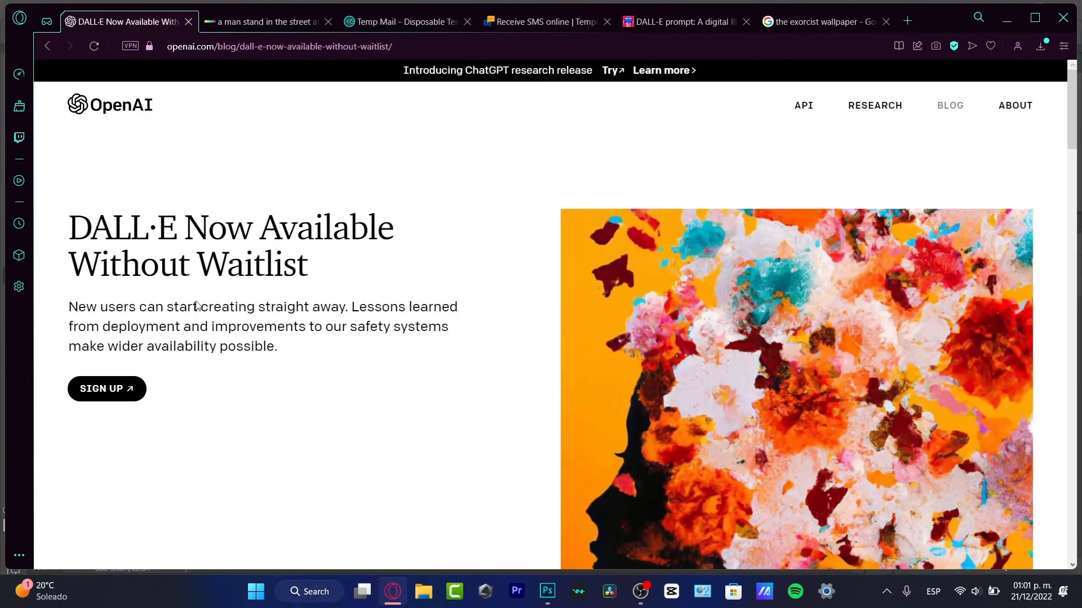
left_click(254, 23)
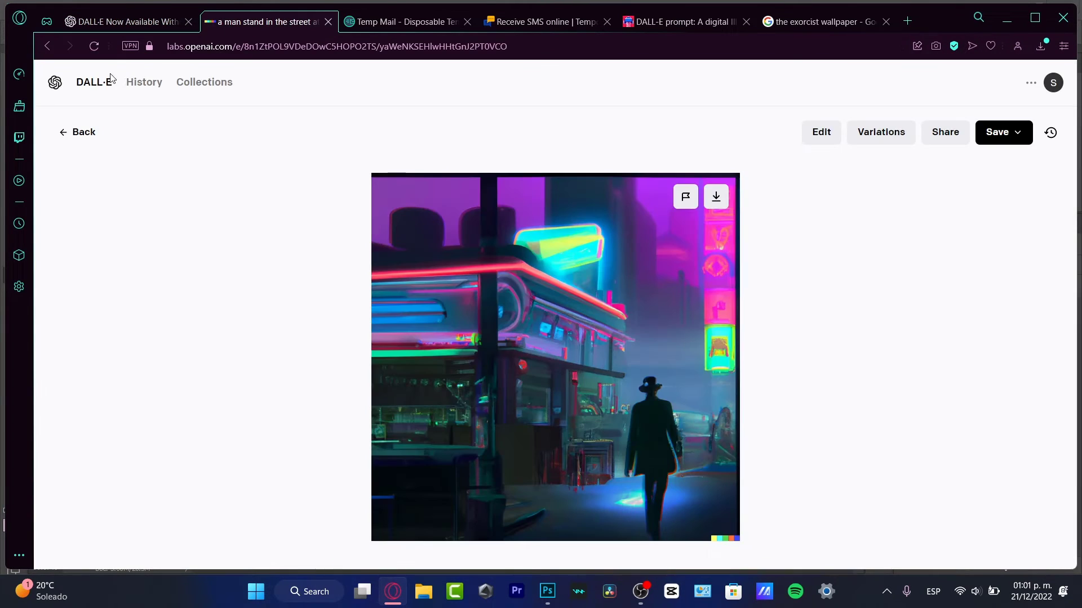
left_click(107, 82)
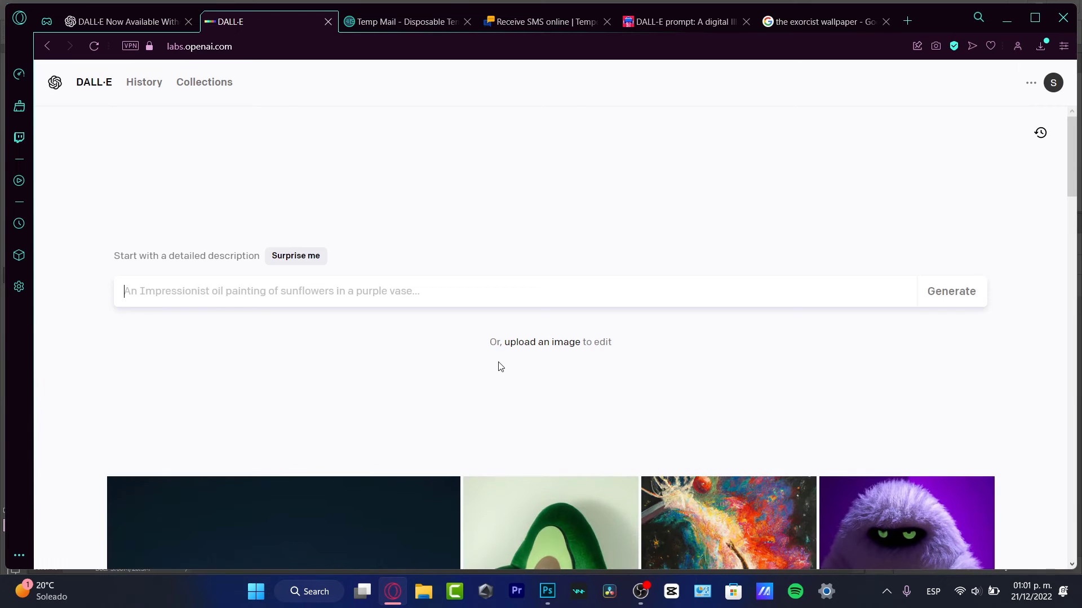
scroll(628, 342, "down", 7)
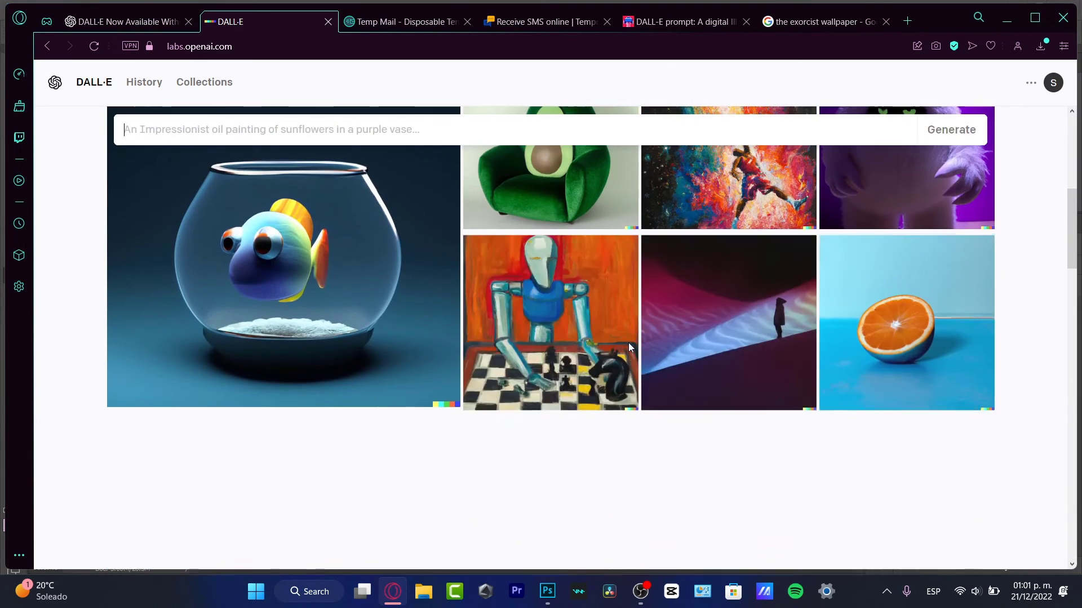
mouse_move(629, 348)
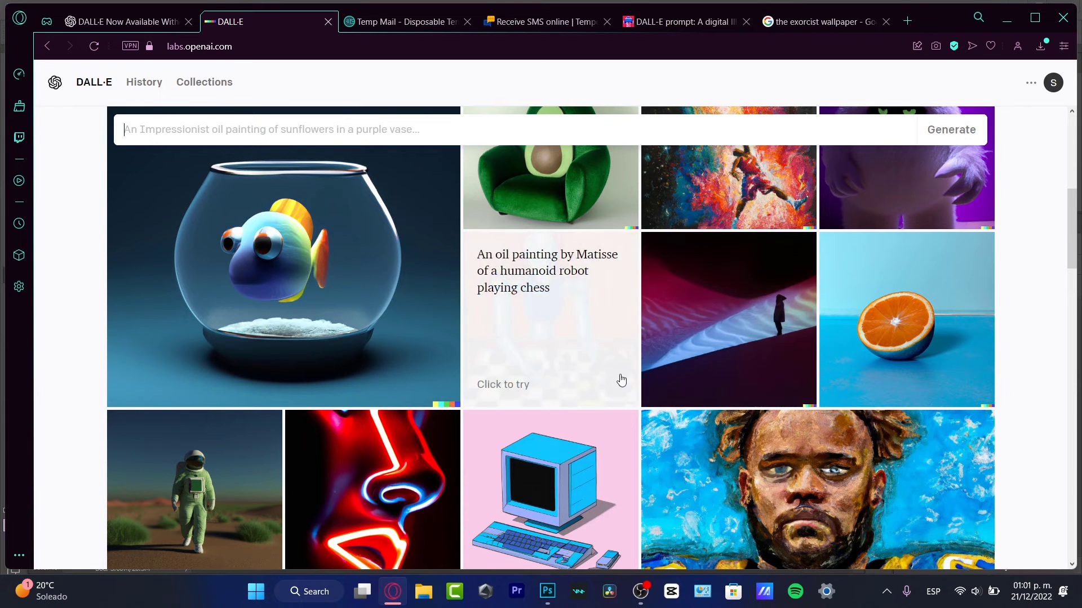
scroll(669, 385, "up", 5)
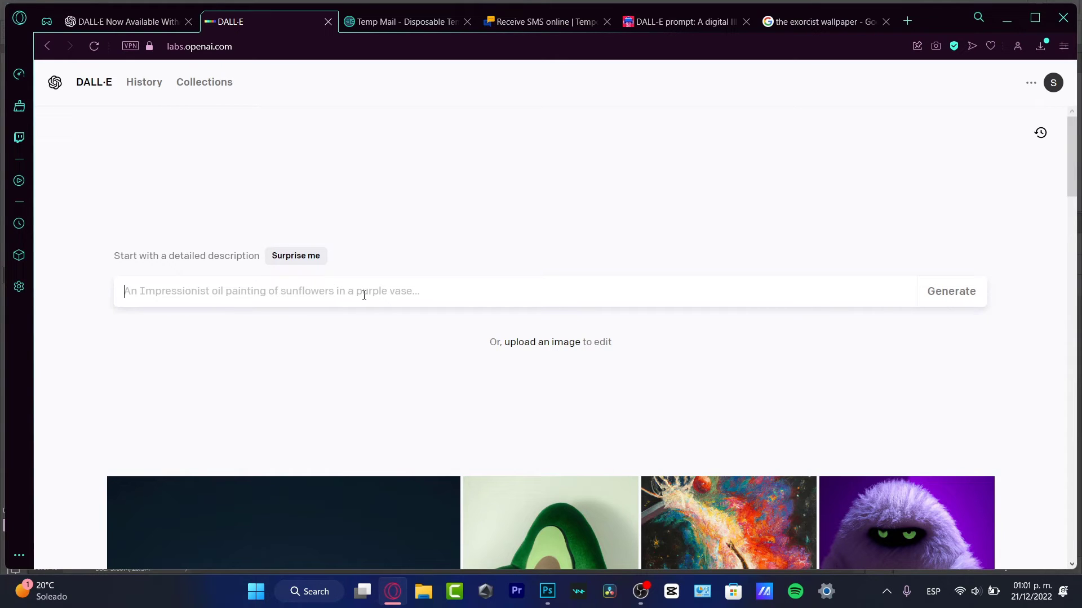
Generate images from the prompt 'a sunflower inside a purple glass of water in a oil painting style'
type("d")
key("BackSpace")
type("a su")
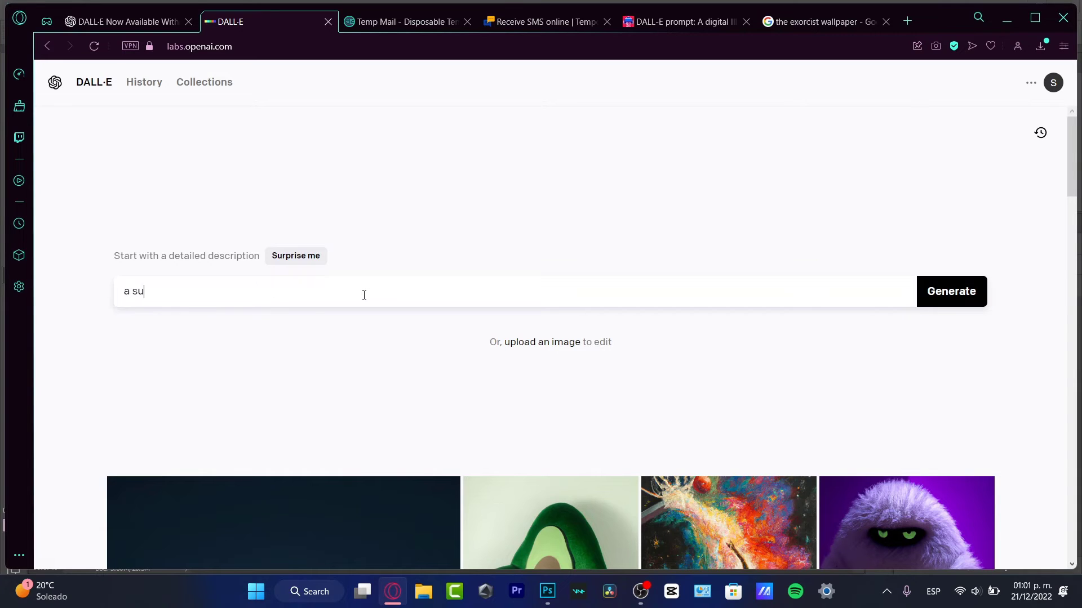
type("nflower inside a purple ")
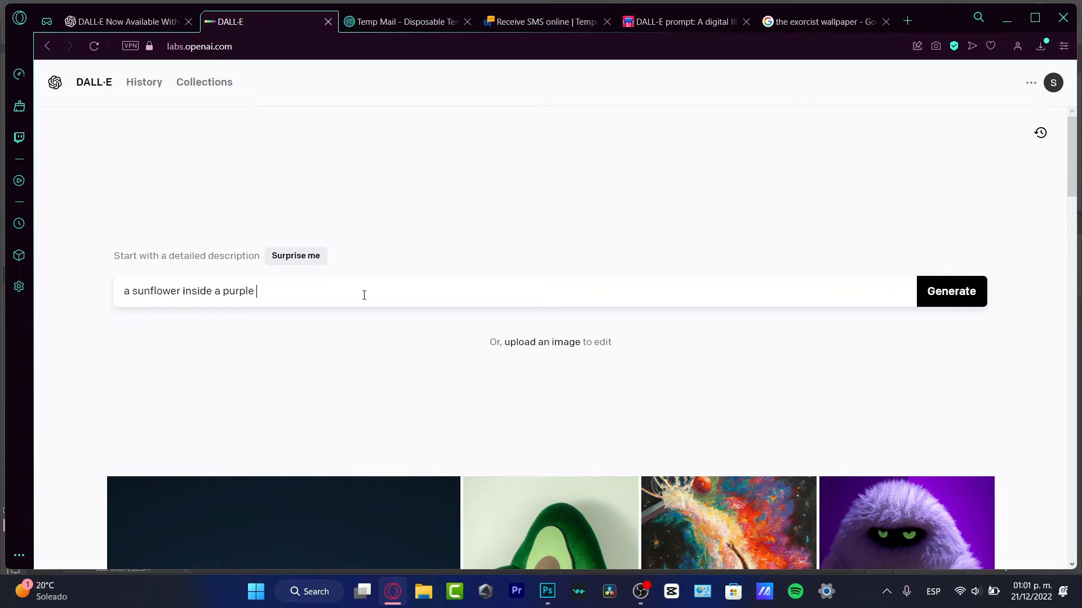
type("glass of water in")
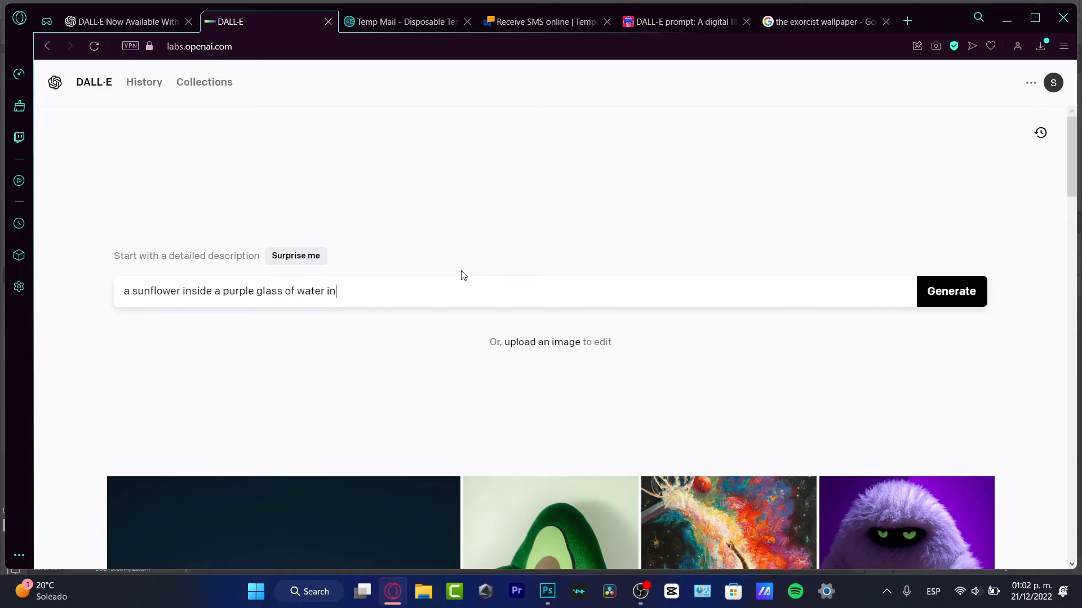
type(" a oi")
key("BackSpace")
type("oil painti")
key("BackSpace")
key("BackSpace")
type("inting style")
left_click(953, 307)
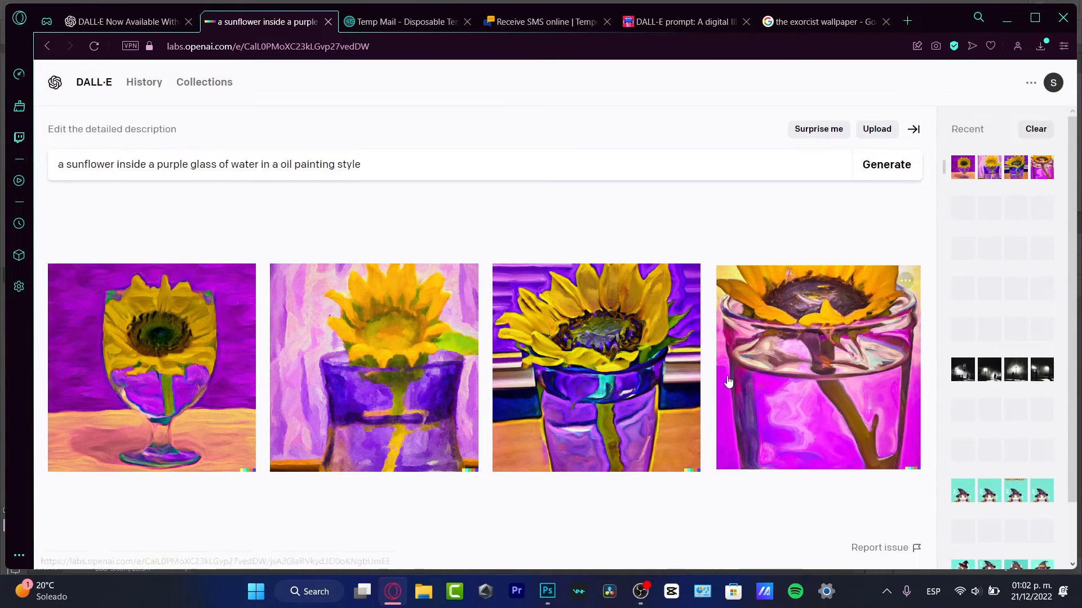
Open the sunflower results, step to the fourth pink-glass image, and create its variations
left_click(202, 341)
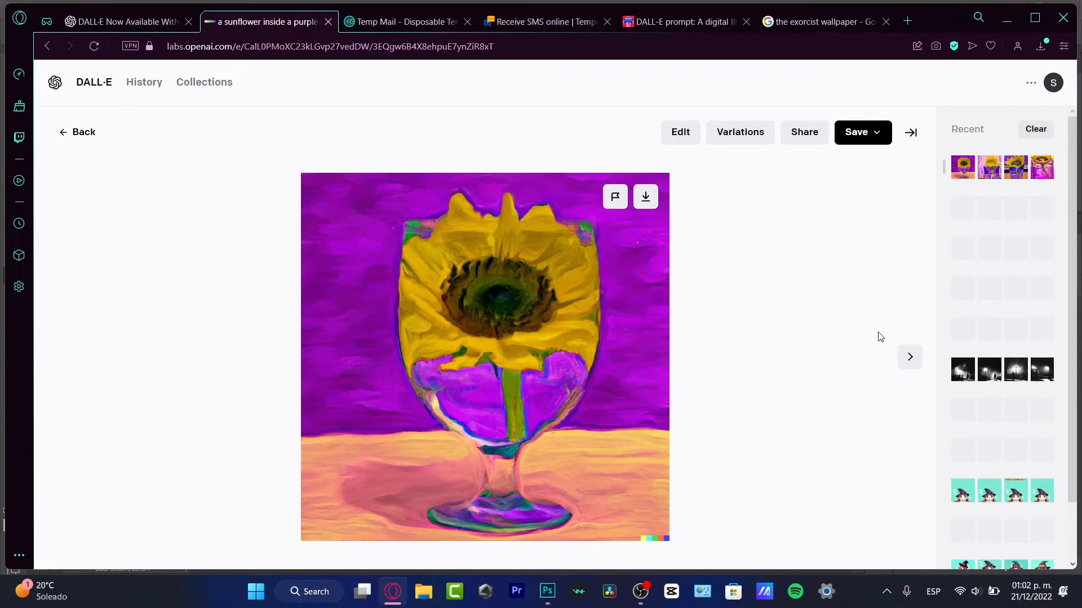
left_click(909, 359)
left_click(910, 359)
left_click(909, 358)
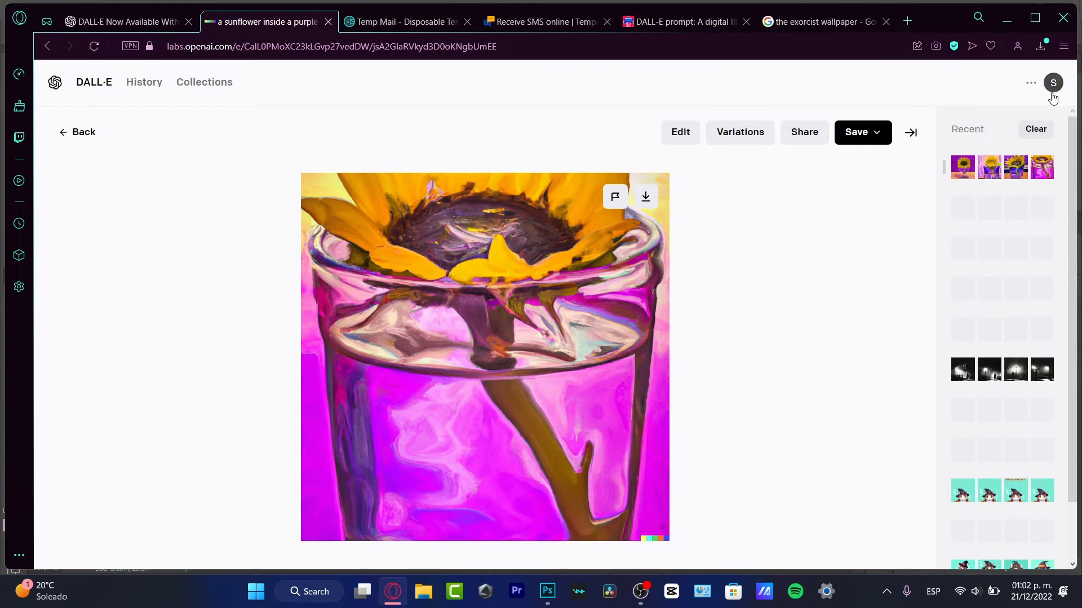
left_click(745, 142)
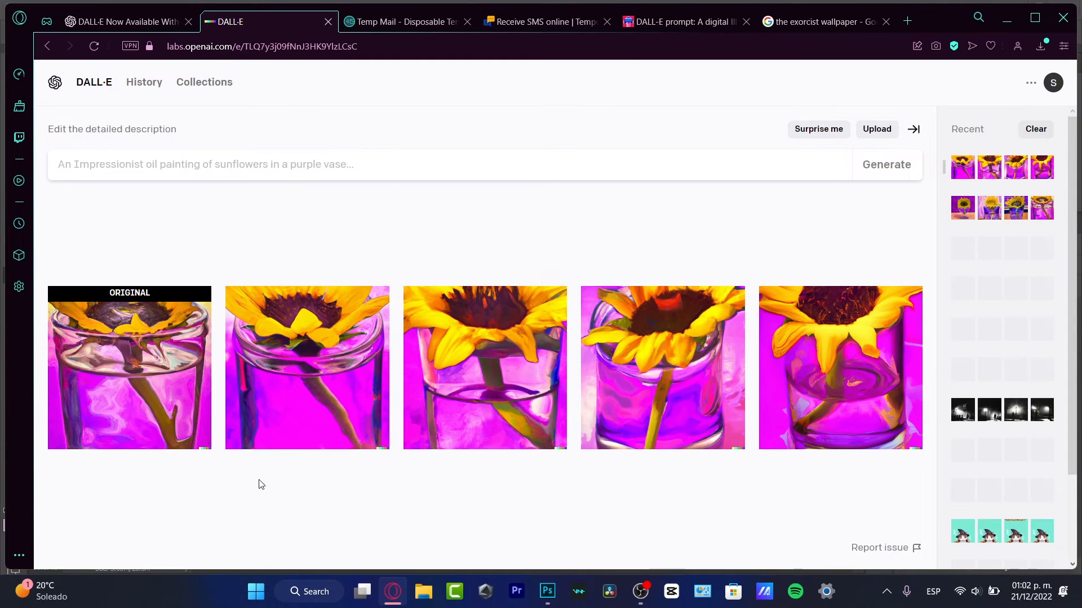
View the original painting full-size, flip through its variations, and return to the original
left_click(135, 367)
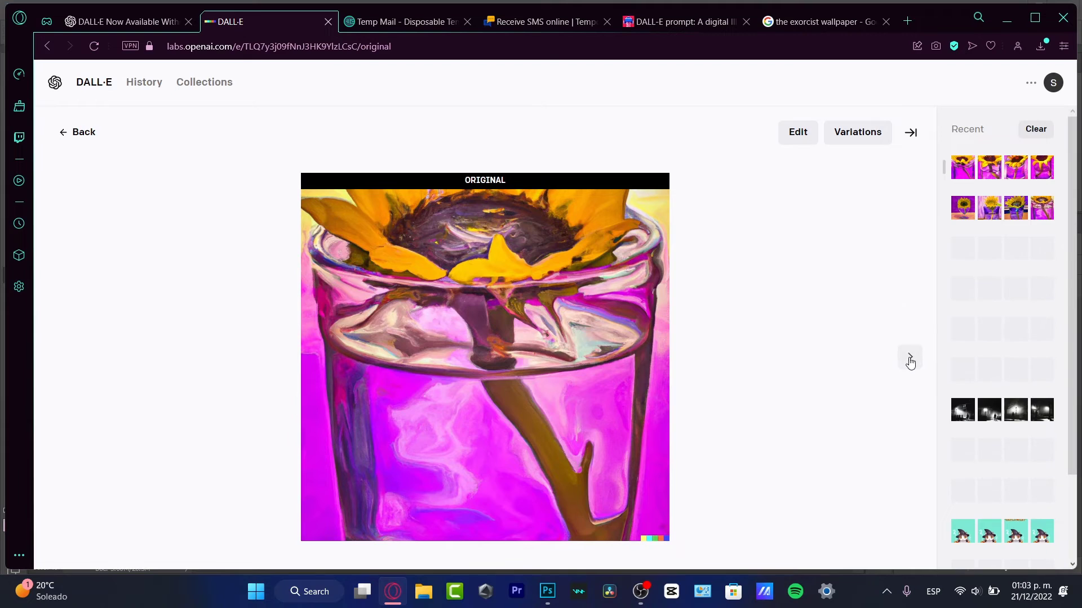
left_click(909, 357)
left_click(909, 359)
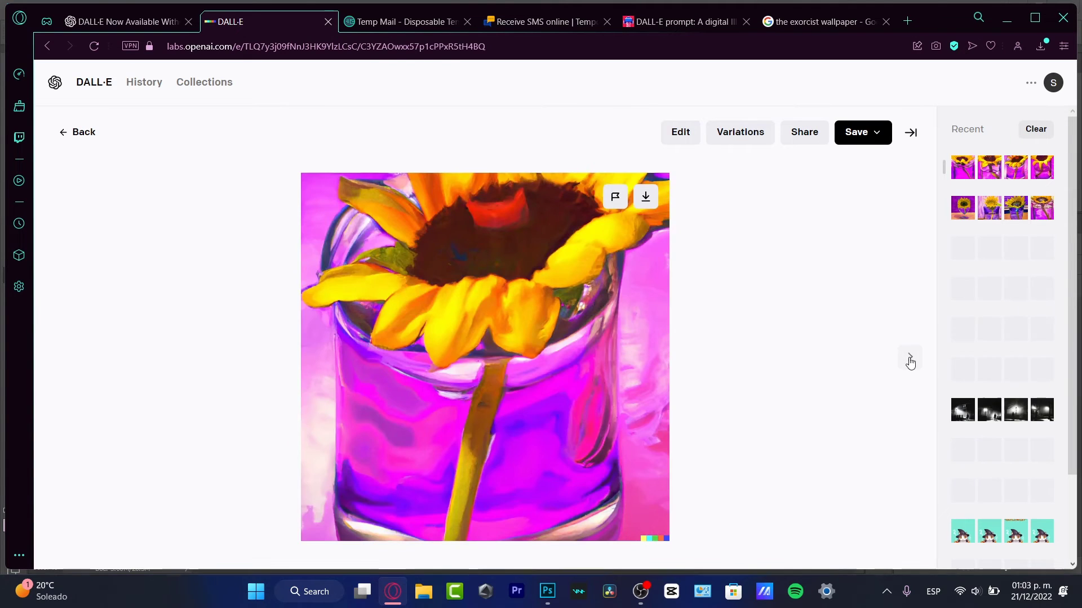
left_click(909, 360)
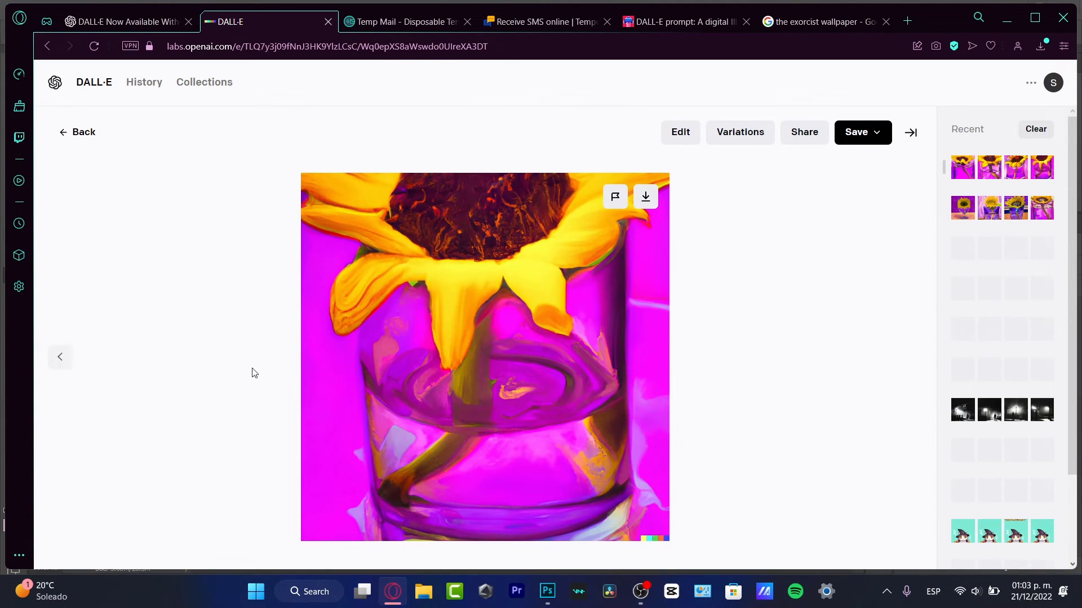
left_click(61, 357)
left_click(61, 357)
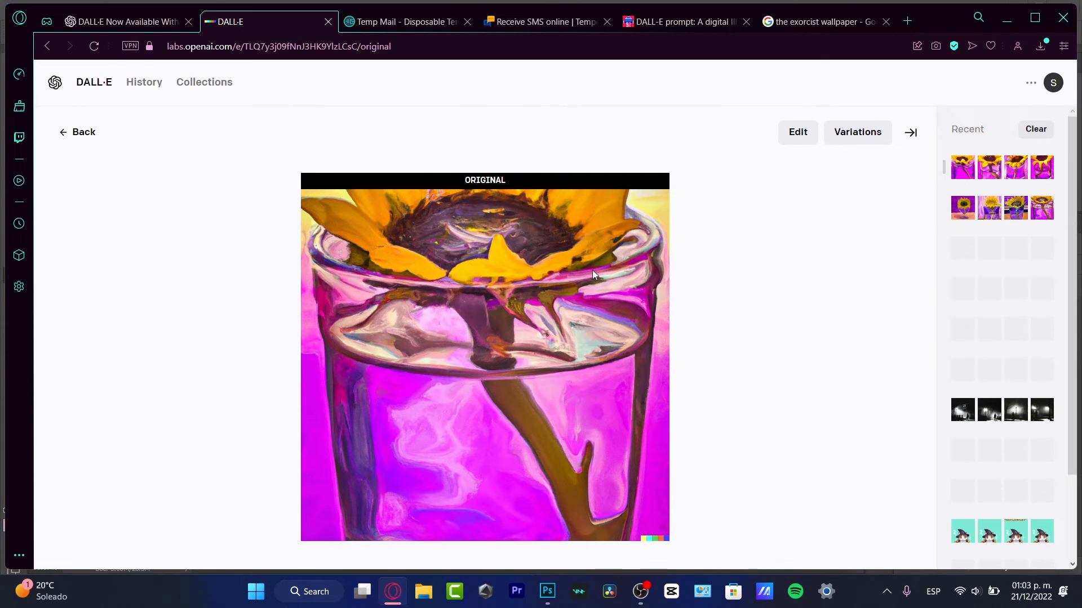
Open the original painting in the editor and place a generation frame over its top
left_click(810, 137)
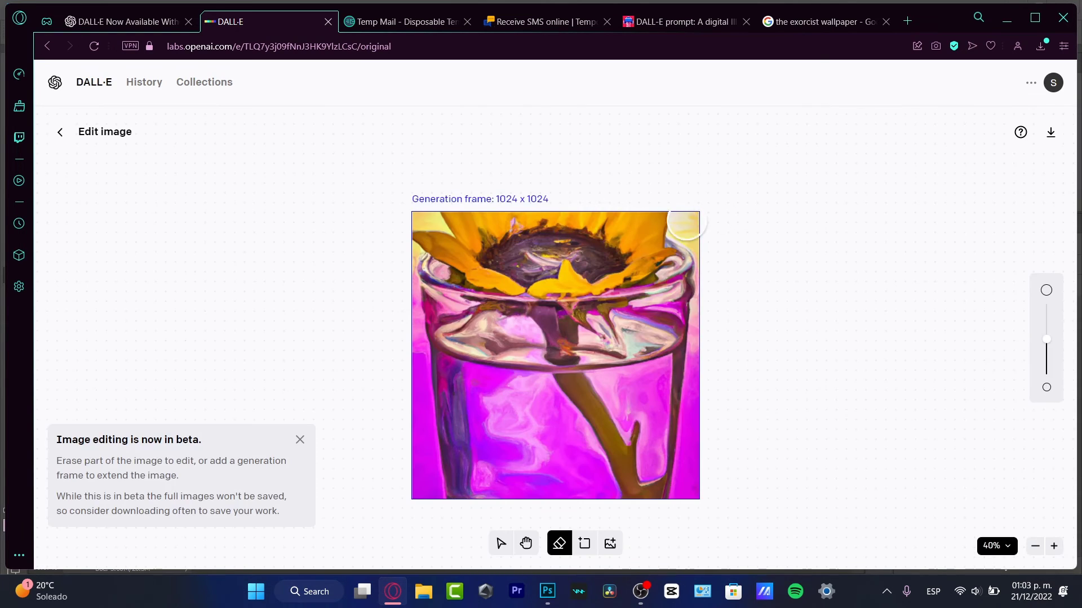
left_click(585, 546)
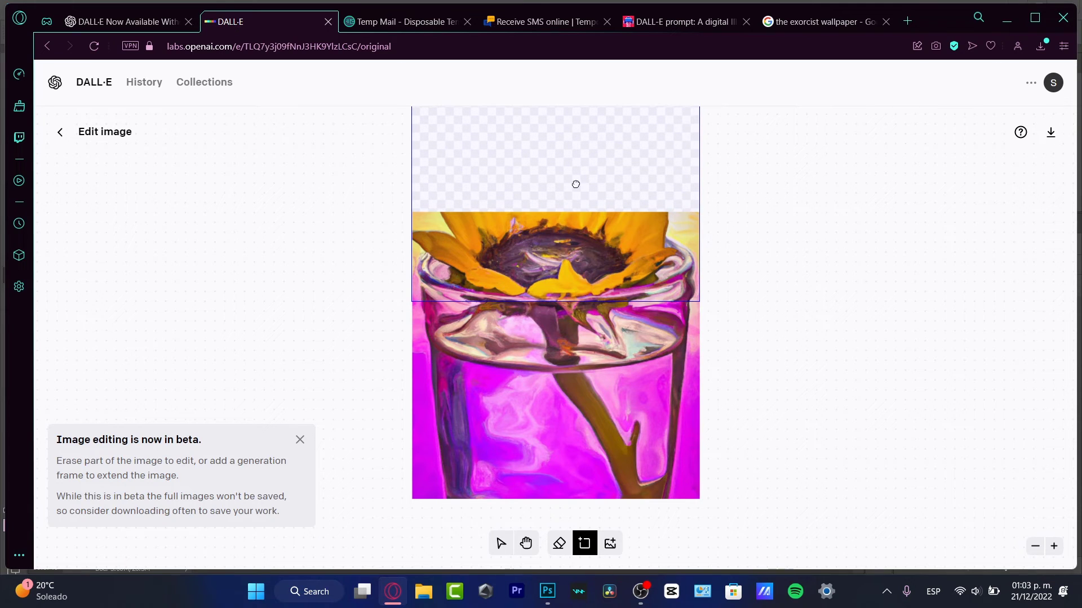
left_click(575, 182)
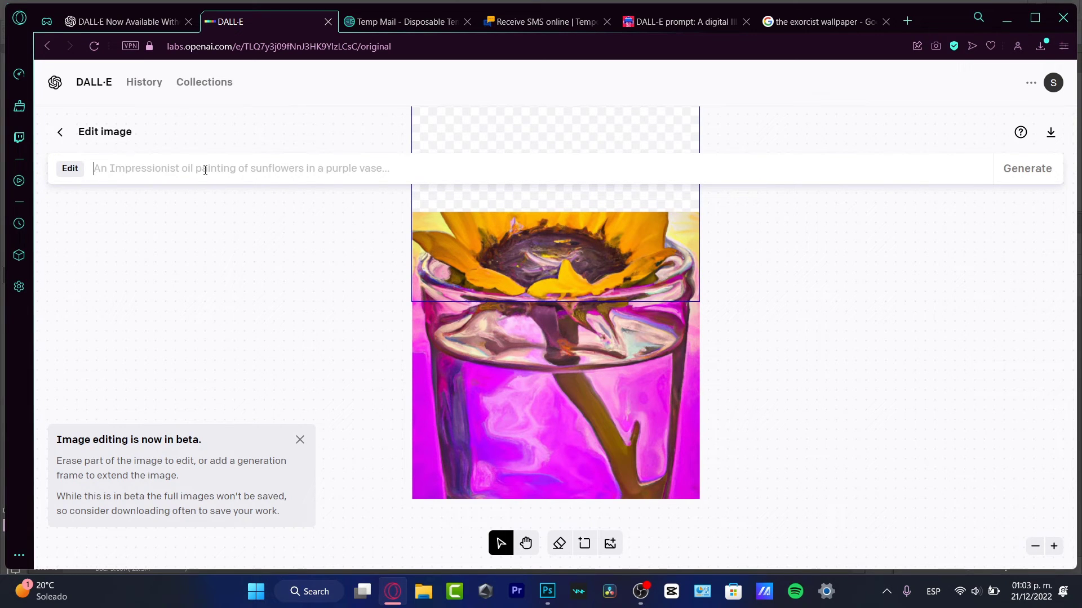
Generate the frame fill from 'a sunflower inside a purple glass of water in oil painting style'
type("a sunflo")
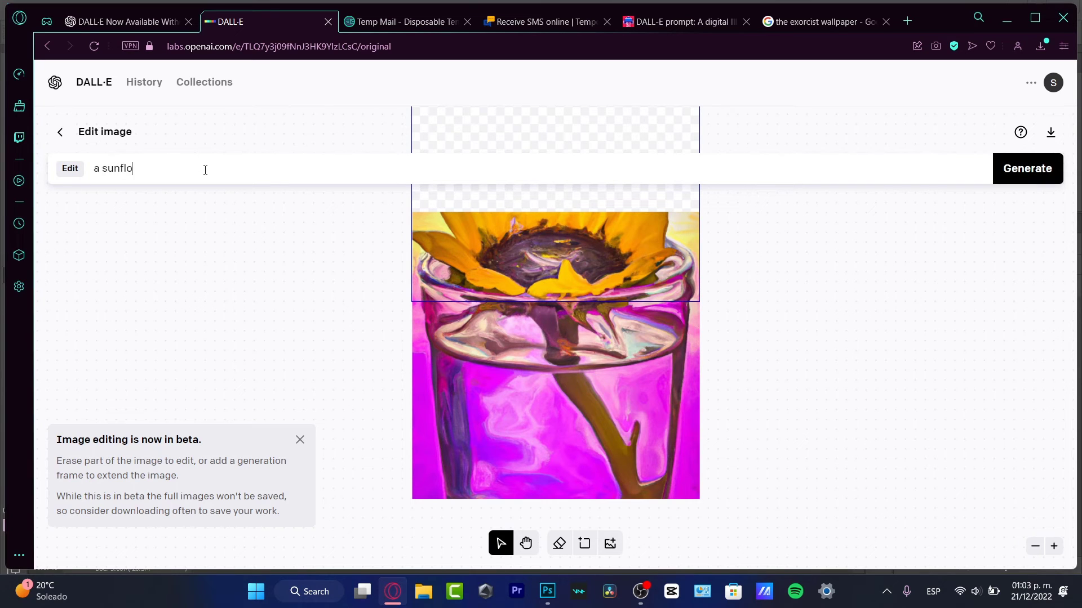
type("wer inside a purple glass of water in ou")
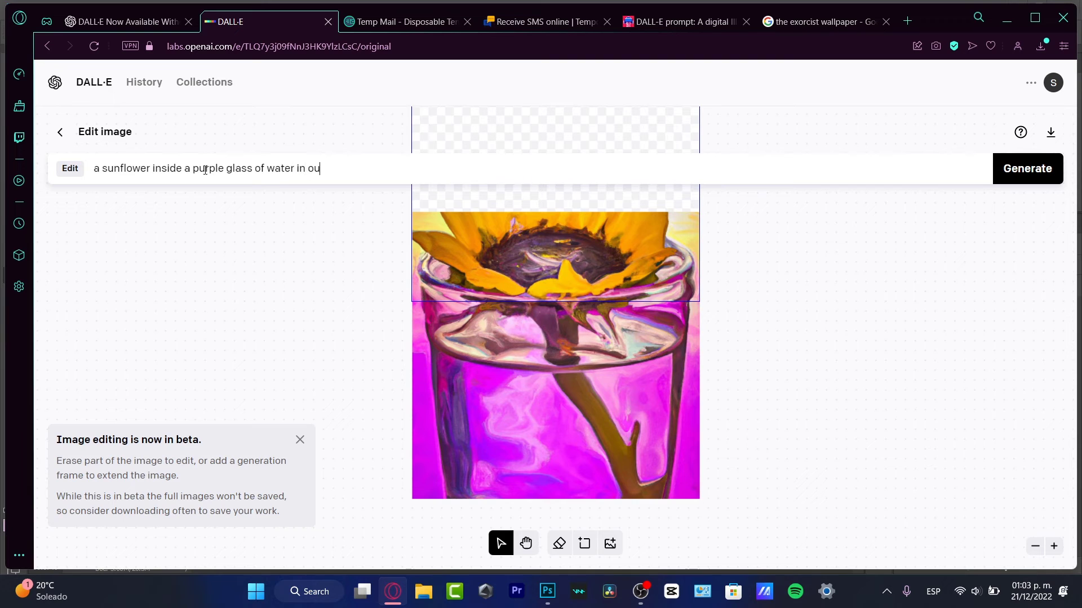
type("l paintin")
type("stl")
type("yle")
key("BackSpace")
key("BackSpace")
type("yle")
key("Return")
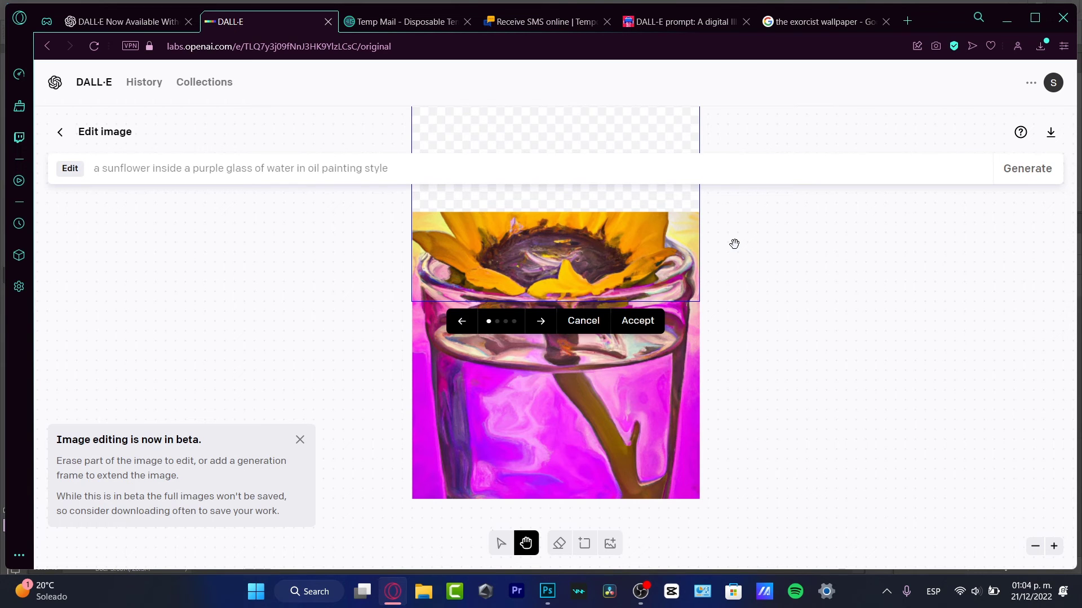
Compare the generated top fills, accept the fourth, and zoom out to the taller painting
left_click_drag(775, 274, 797, 429)
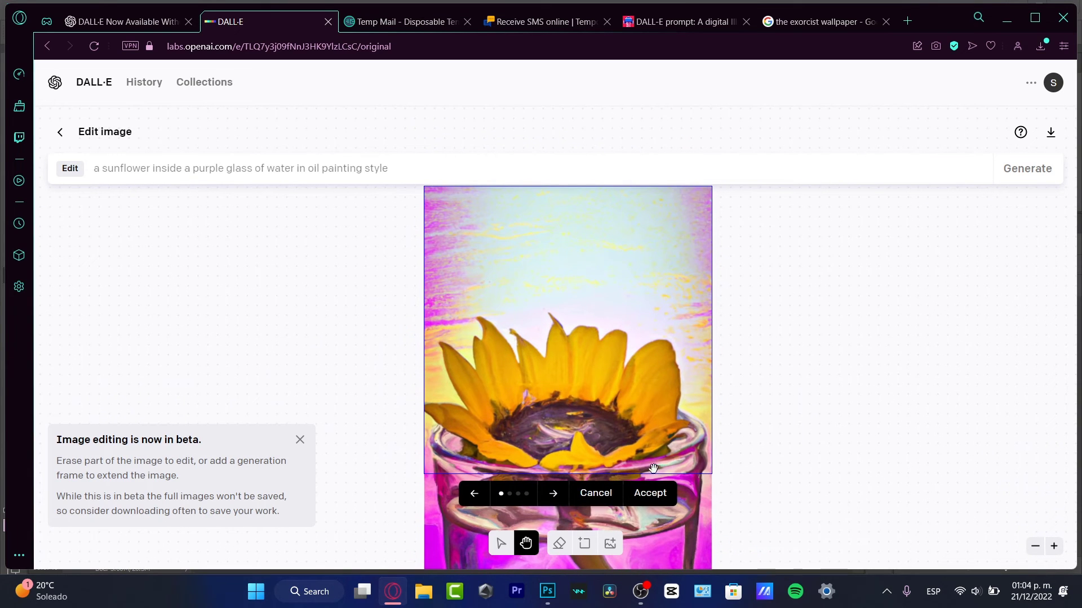
left_click(553, 494)
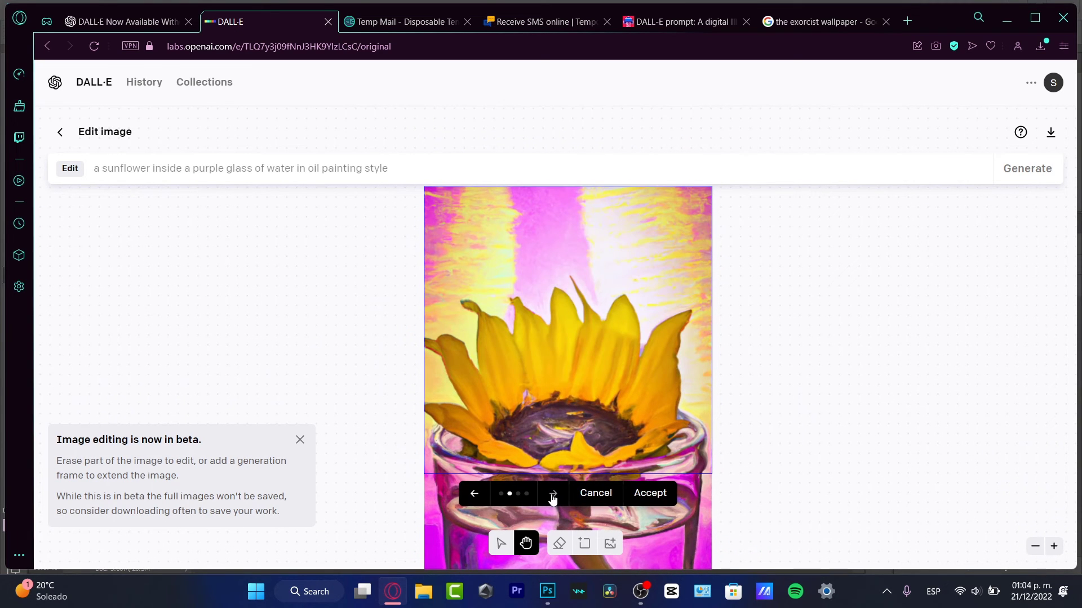
left_click(553, 494)
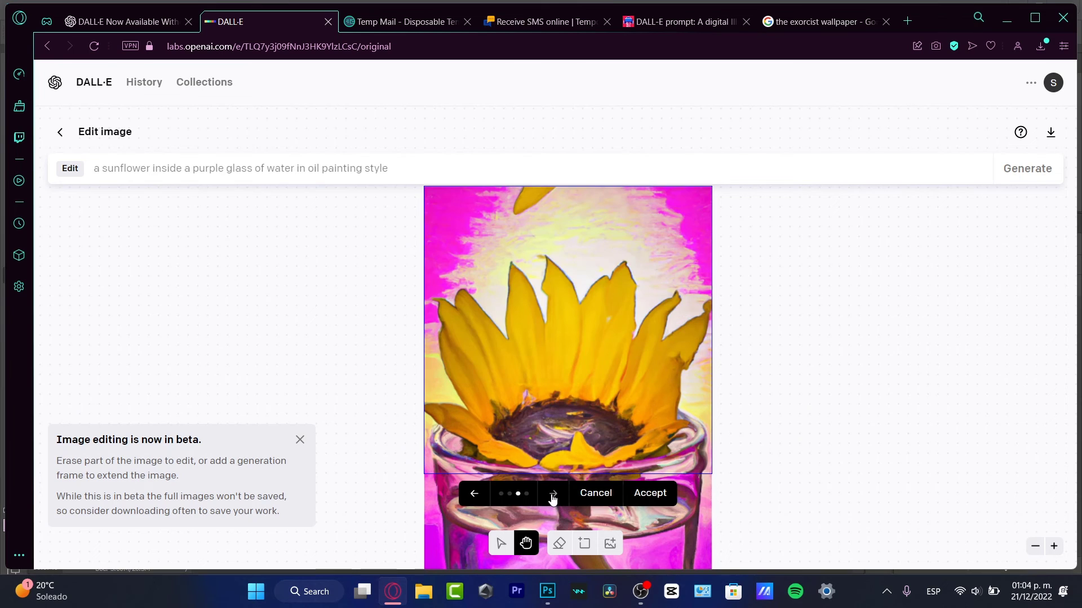
left_click(552, 494)
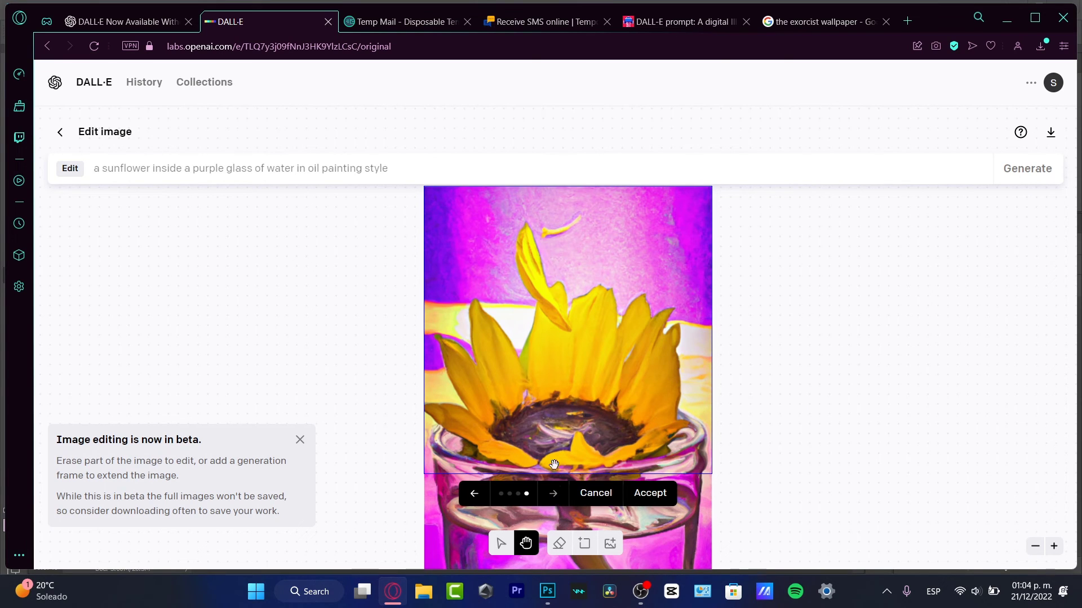
left_click(556, 497)
left_click(557, 499)
left_click(554, 497)
left_click(553, 497)
left_click(552, 498)
left_click(475, 502)
left_click(653, 494)
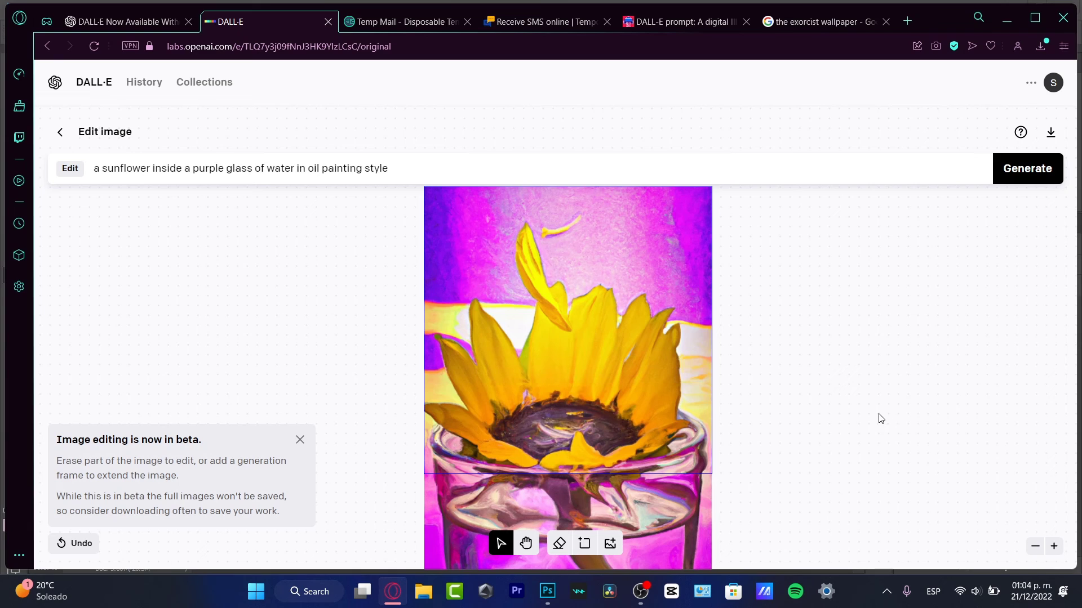
left_click(1035, 546)
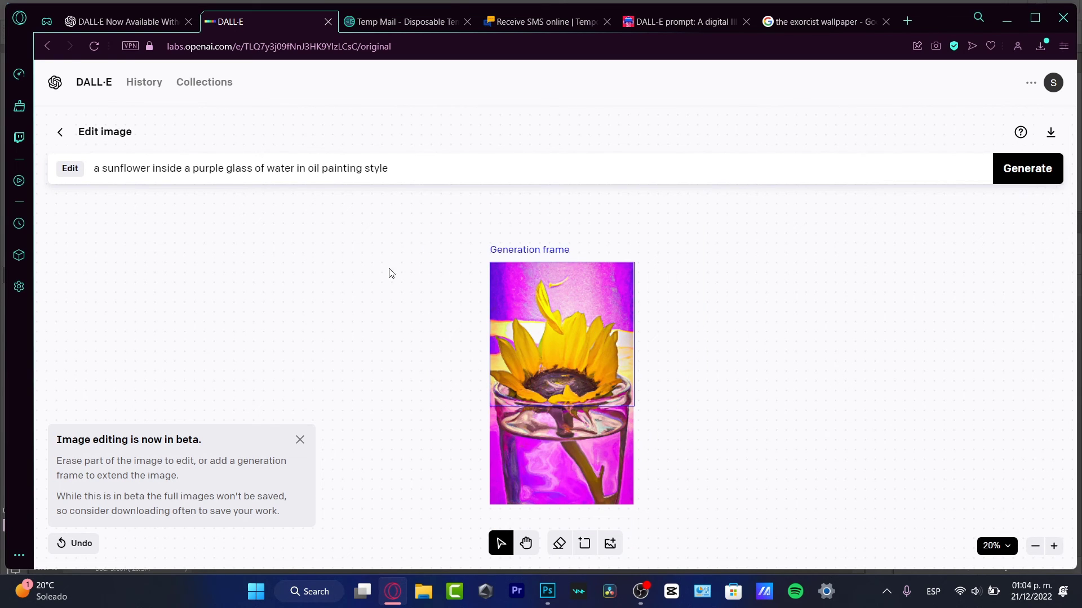
Place a new generation frame left of the painting using 'a purple background in oil painting style'
left_click(1030, 81)
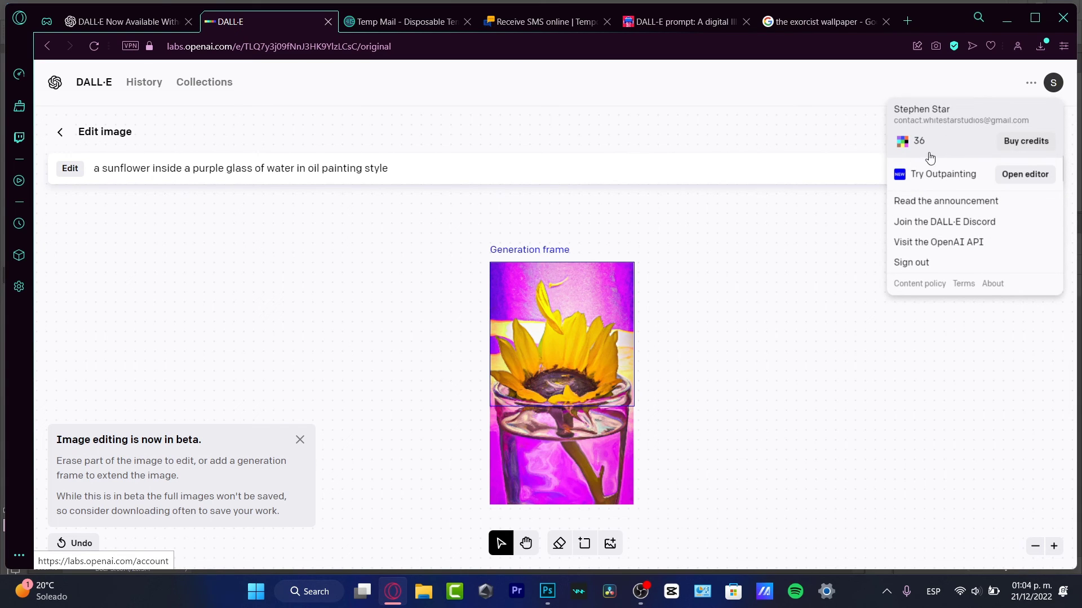
triple_click(355, 175)
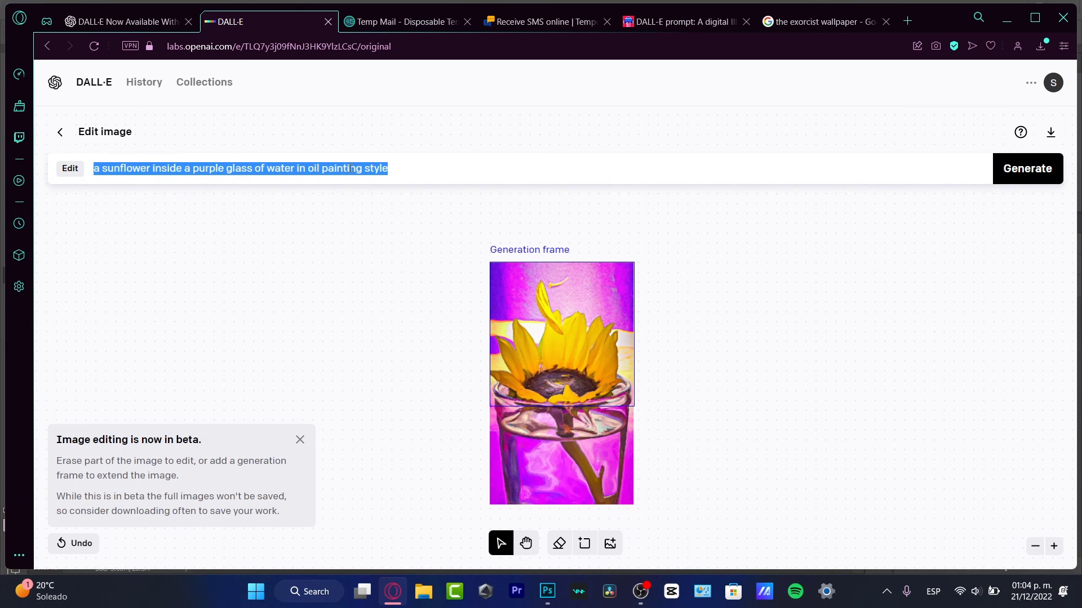
left_click(584, 544)
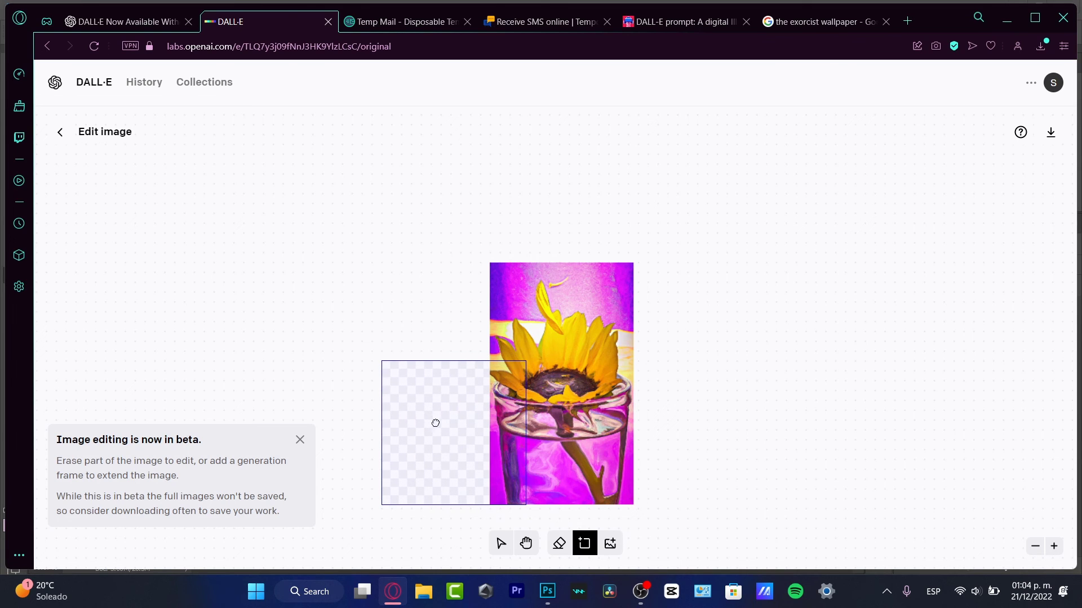
left_click(444, 423)
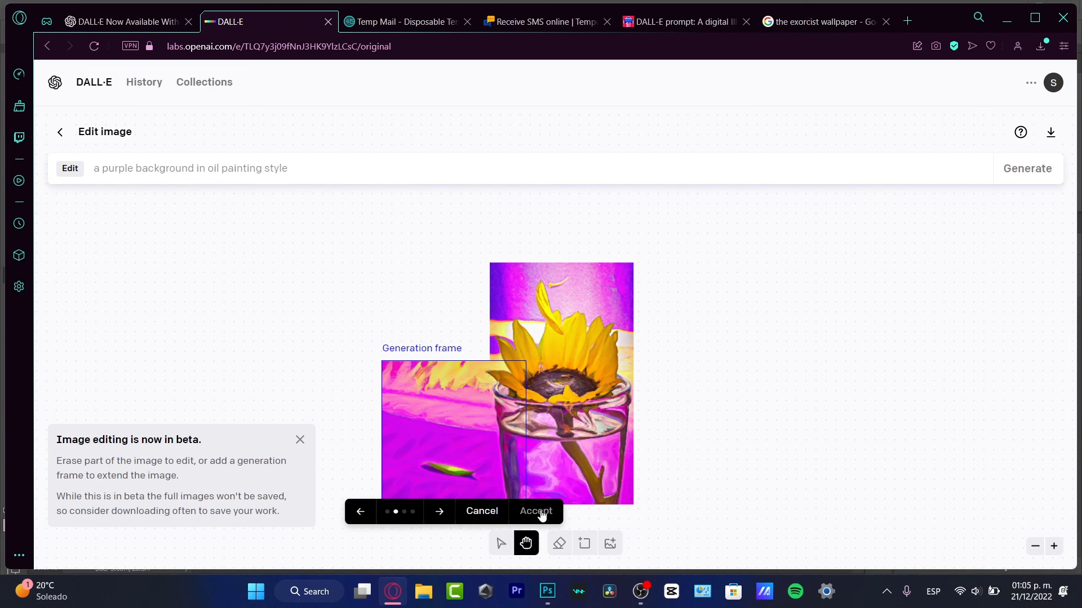
Accept the left purple fill, then move the frame to the top-left corner and generate fills
left_click(540, 512)
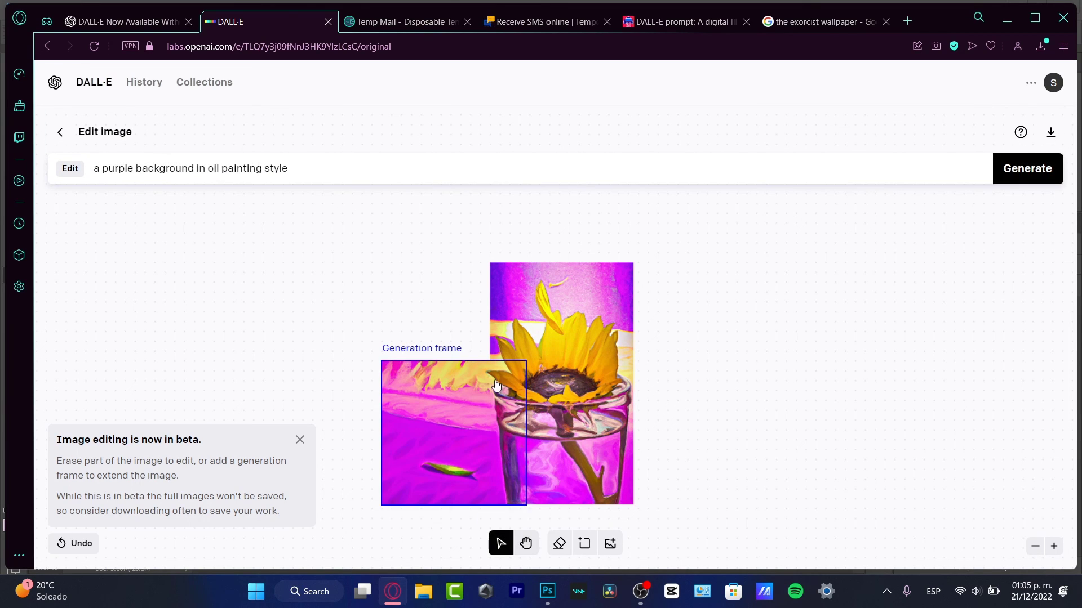
left_click_drag(482, 417, 487, 280)
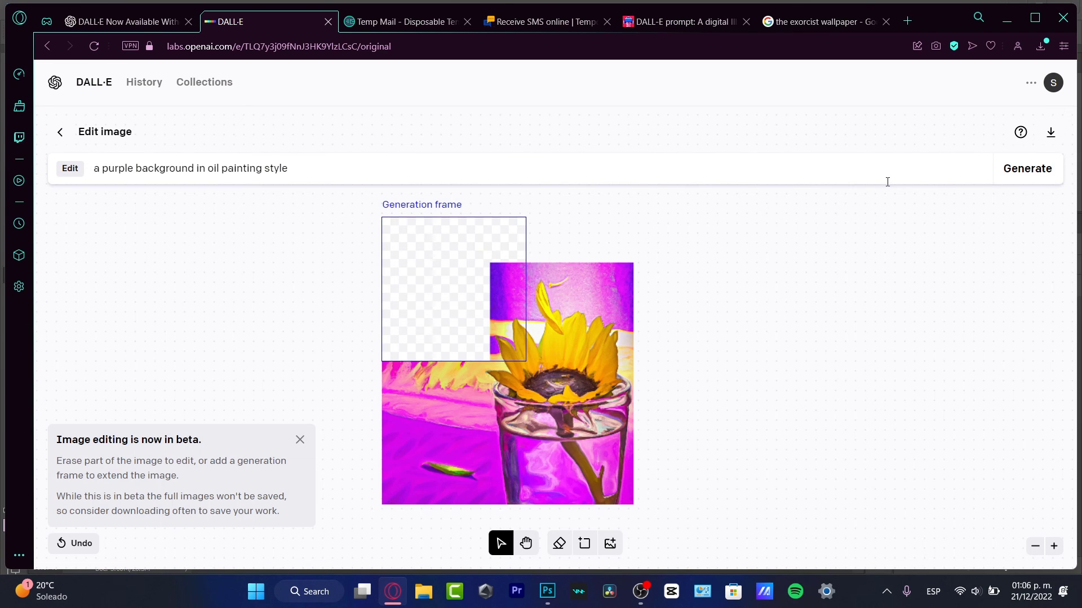
left_click(1037, 169)
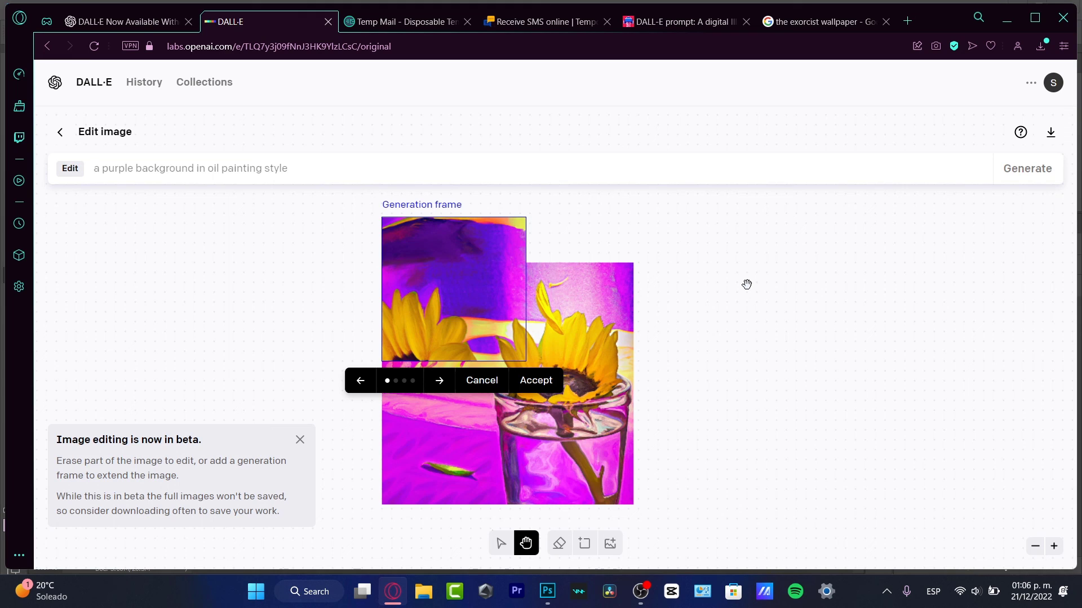
Cycle through the four top-left candidates and settle on the fourth, purple with a yellow streak
left_click(440, 381)
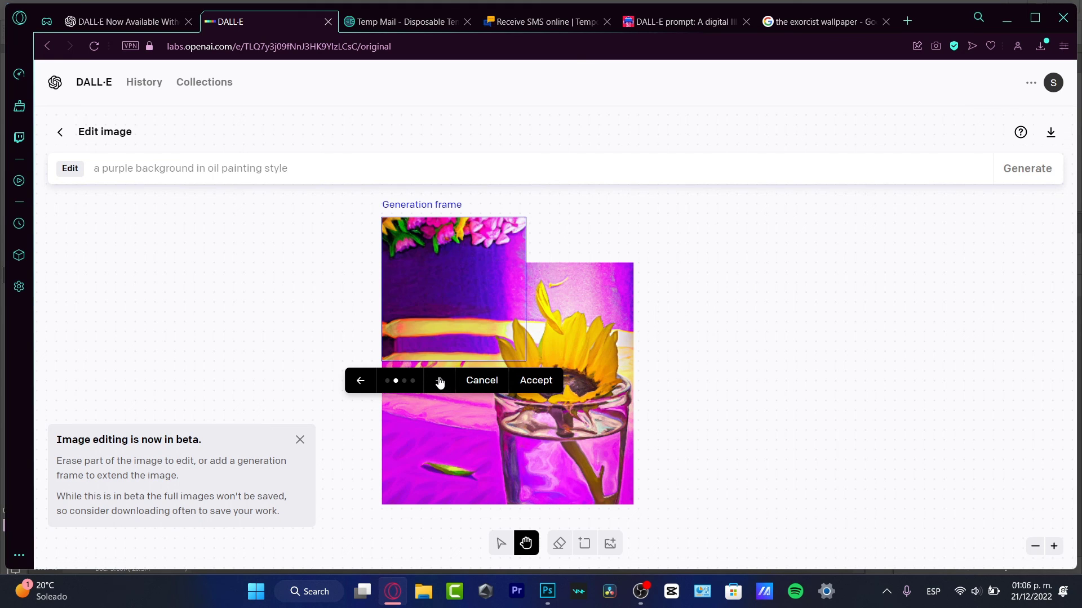
left_click(440, 383)
left_click(442, 385)
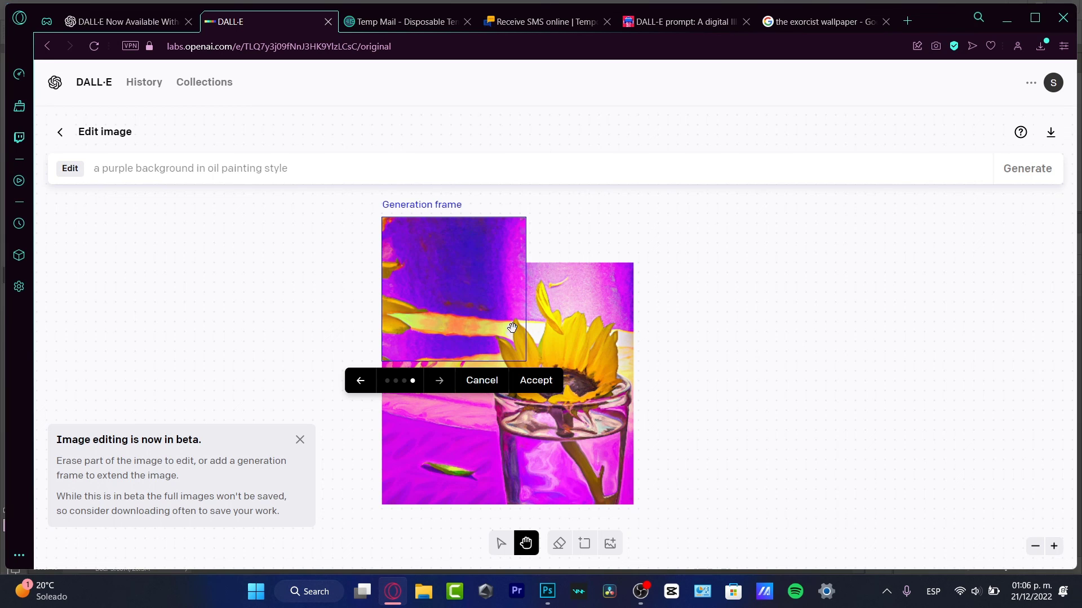
left_click(440, 381)
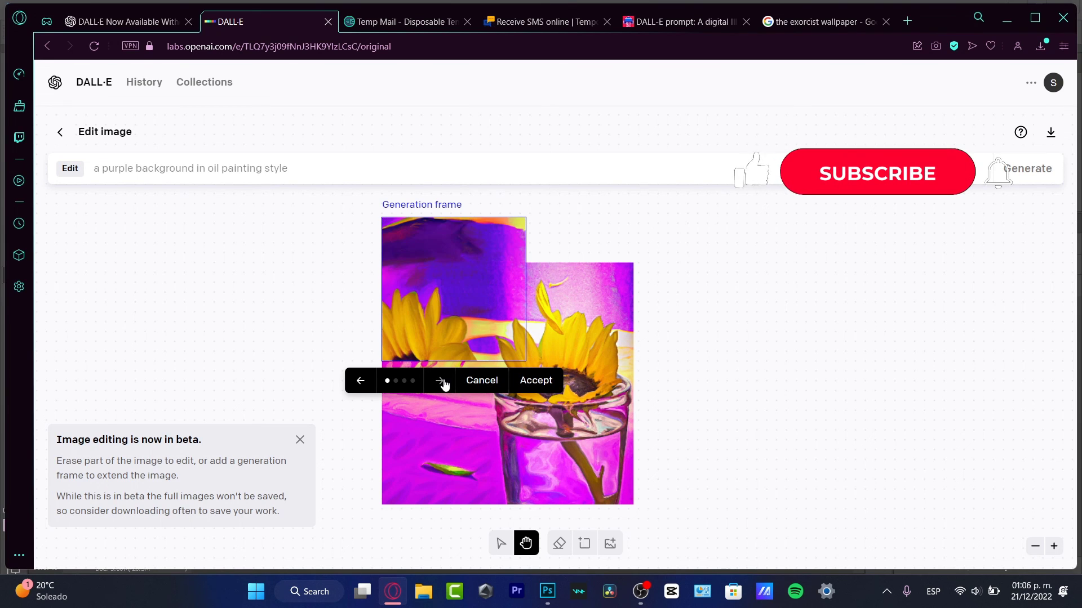
left_click(360, 383)
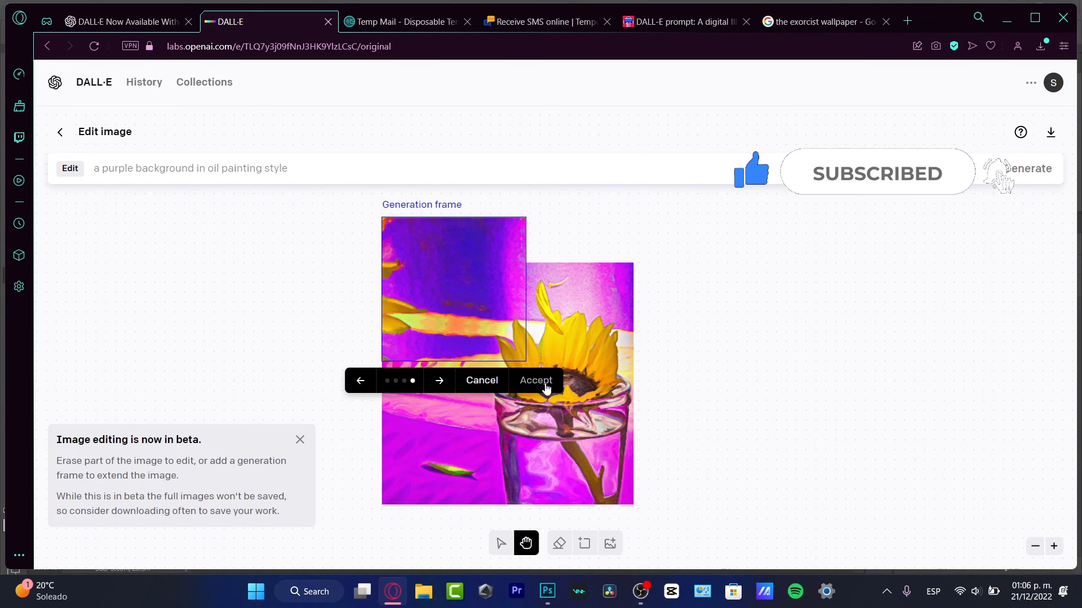